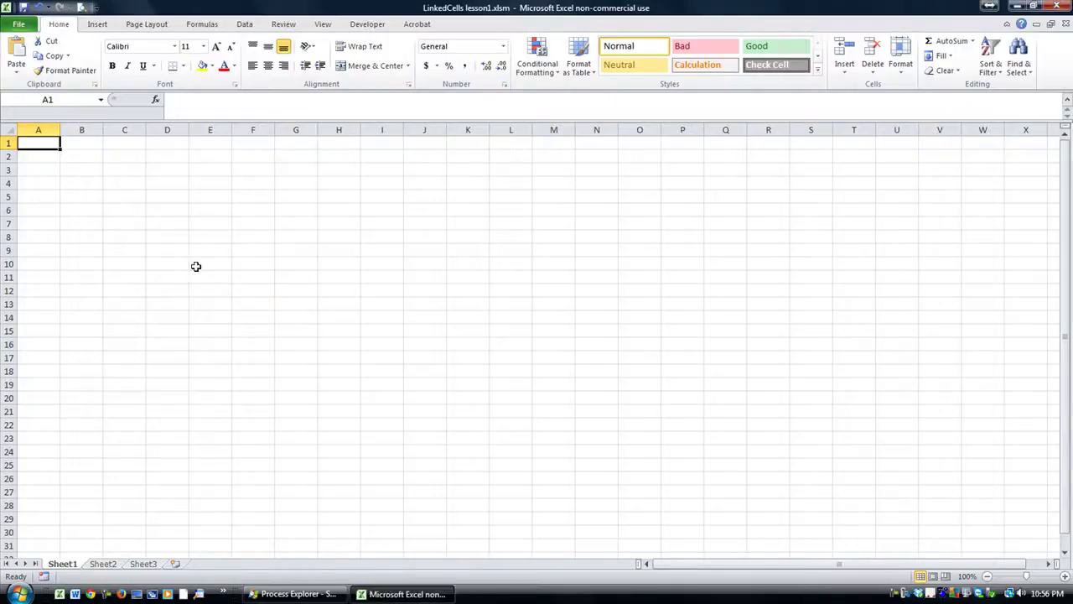
- Zoom the sheet in, return to A1, and show the Developer tab's insertable controls gallery
ctrl+scroll(196, 267, up, 8)
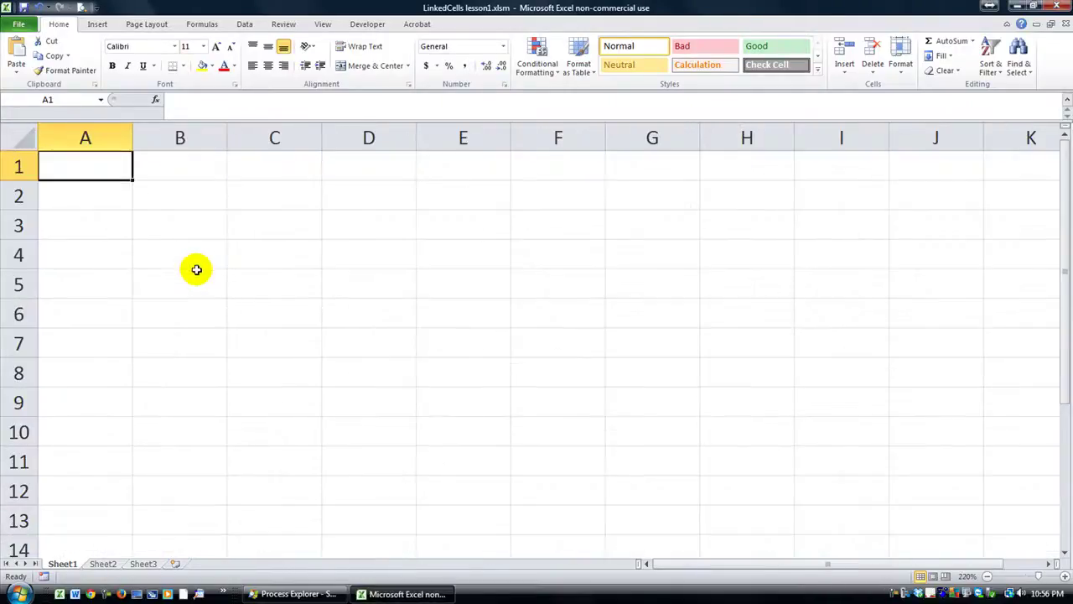
click(129, 277)
click(110, 175)
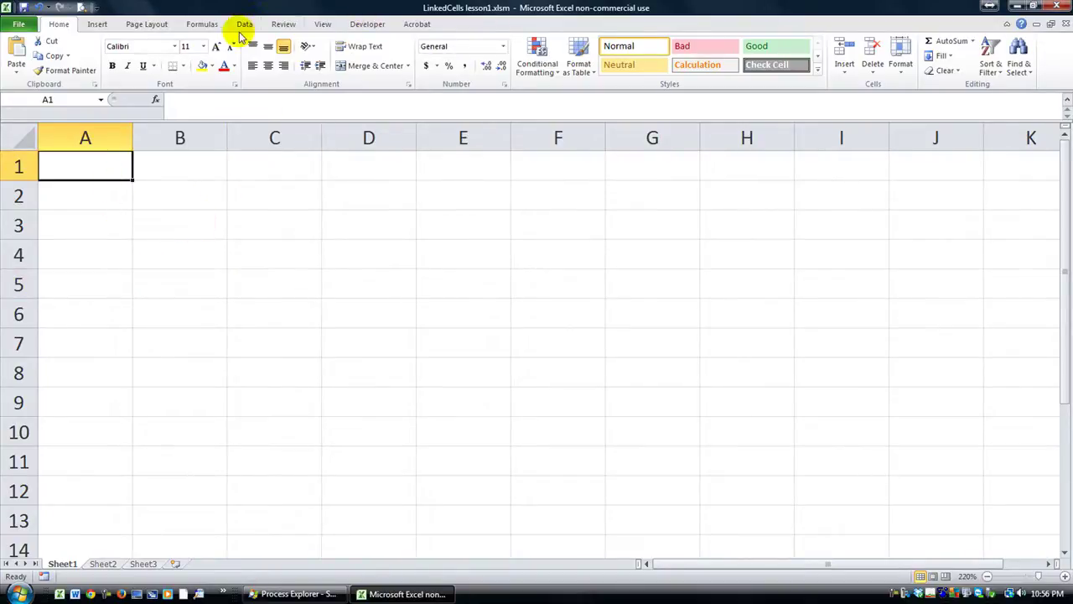
click(368, 25)
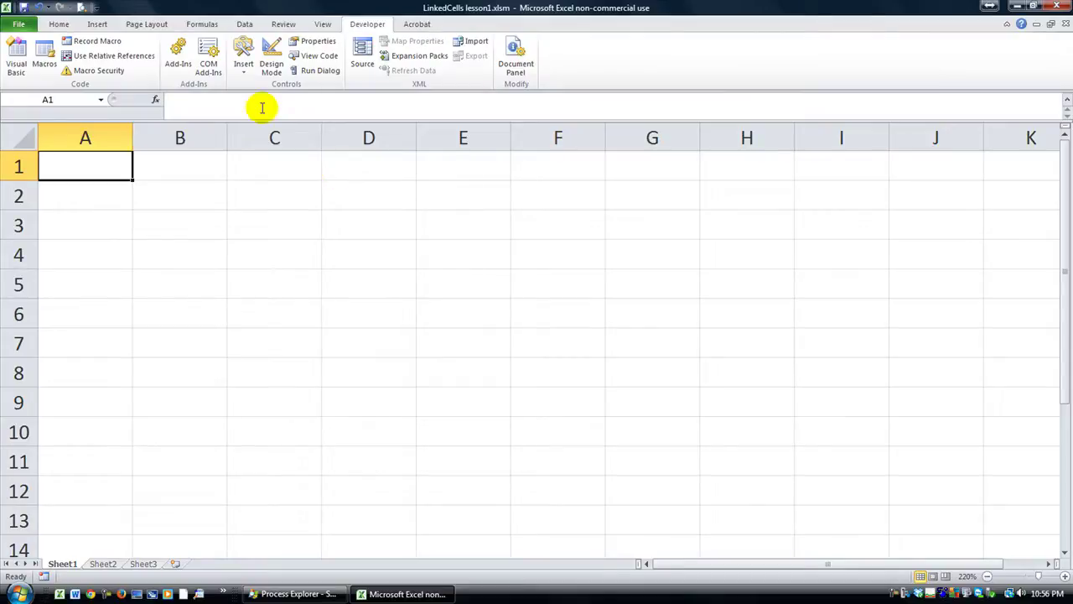
click(243, 65)
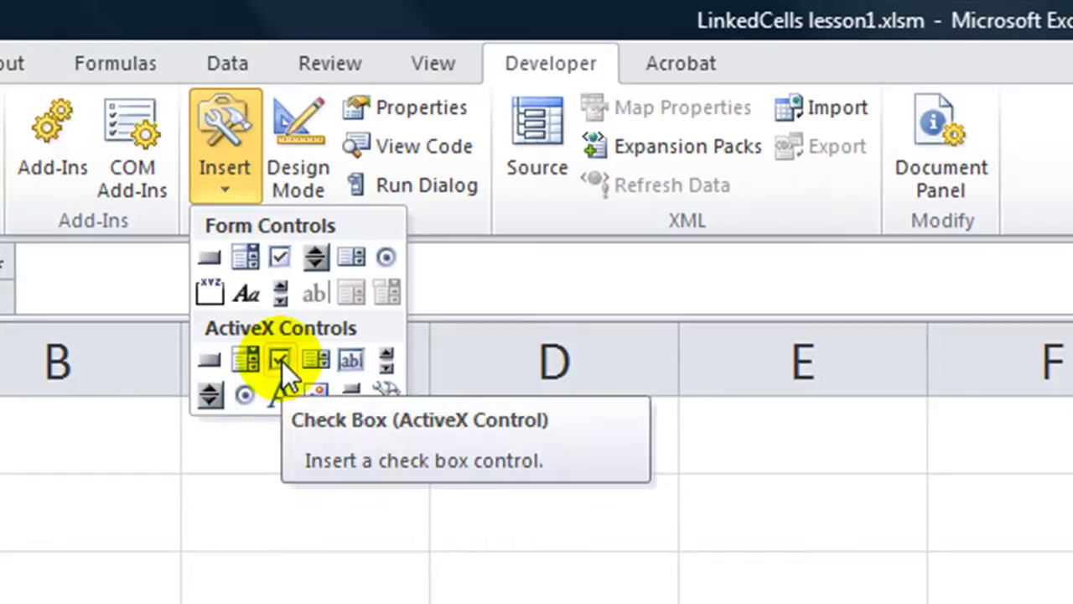
- Draw an ActiveX text box over B3:E5, move it down a row, and test typing in it
click(350, 360)
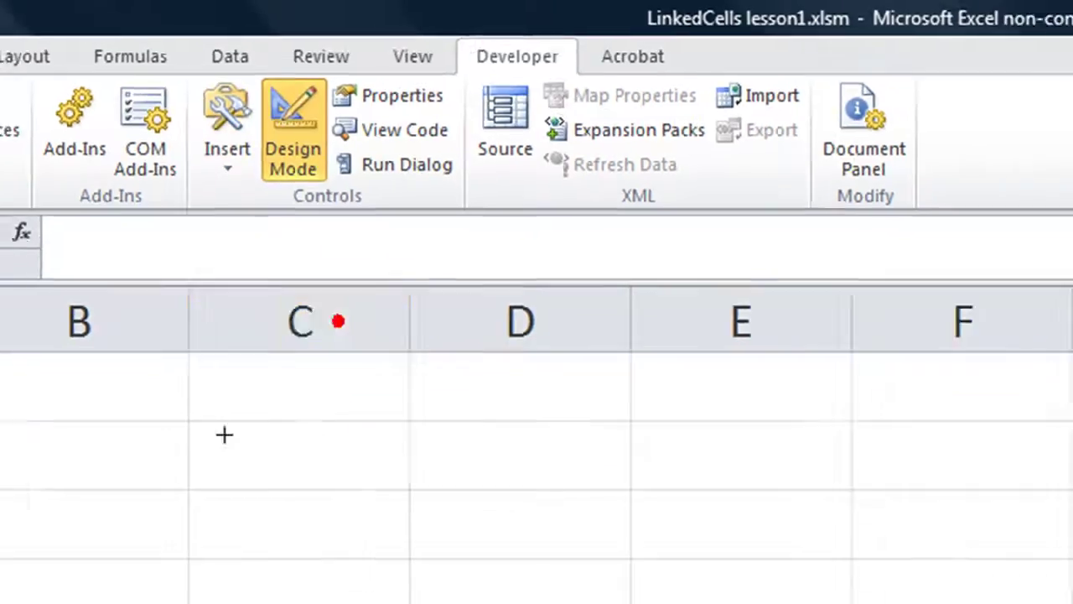
mouse_move(134, 214)
mouse_down()
mouse_move(263, 252)
mouse_move(355, 299)
mouse_move(459, 288)
mouse_up()
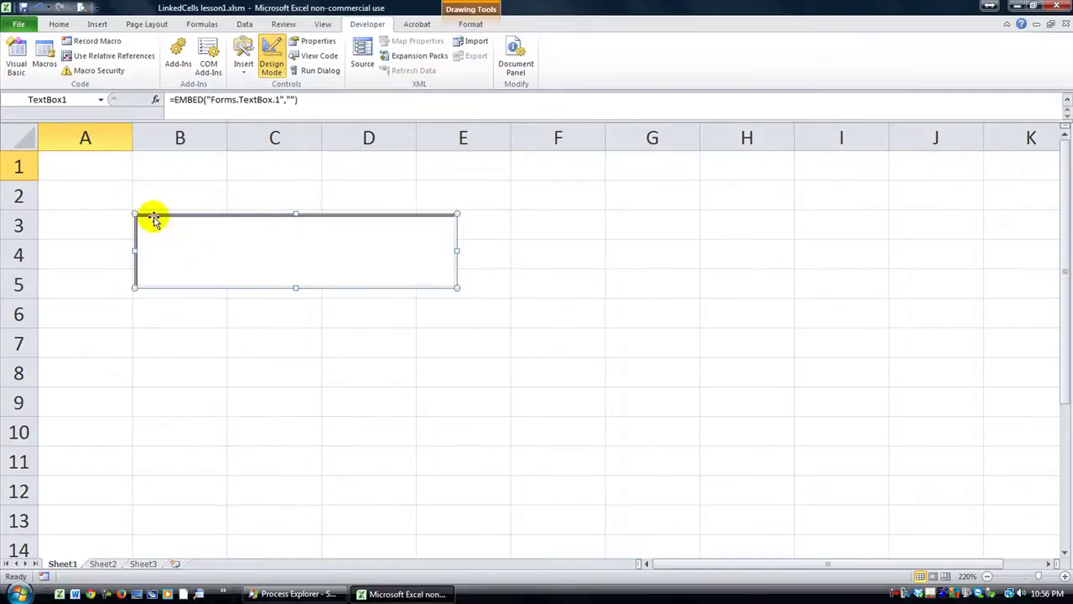
drag(221, 270, 220, 292)
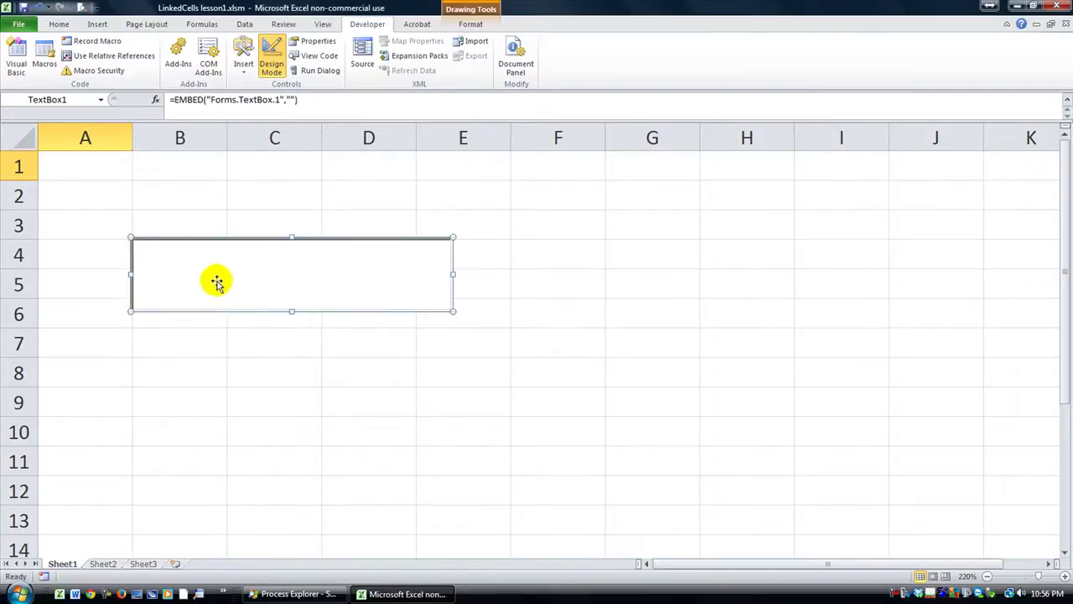
click(141, 192)
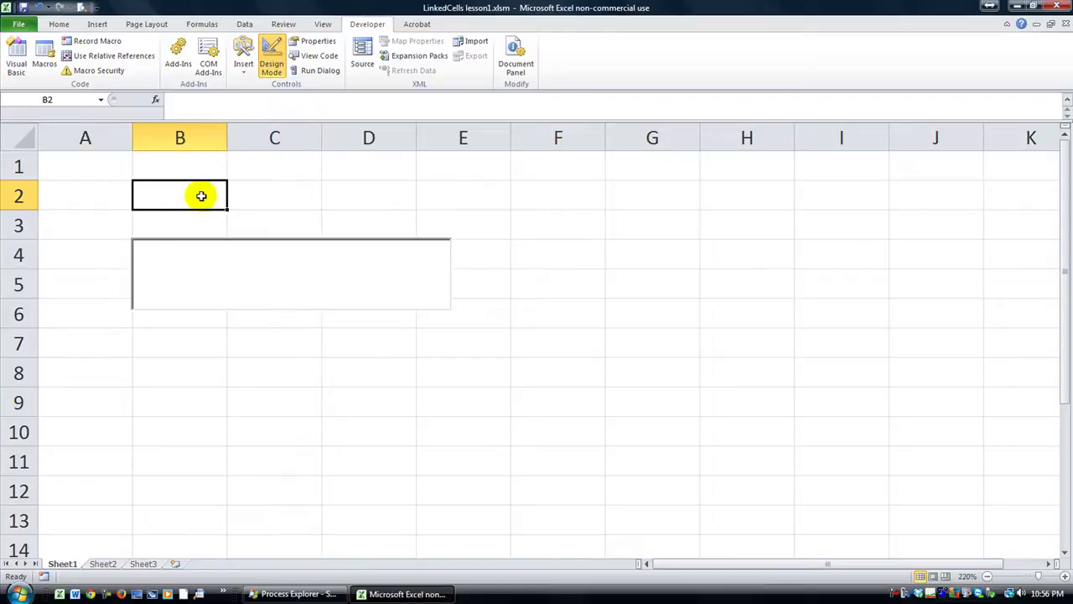
click(274, 66)
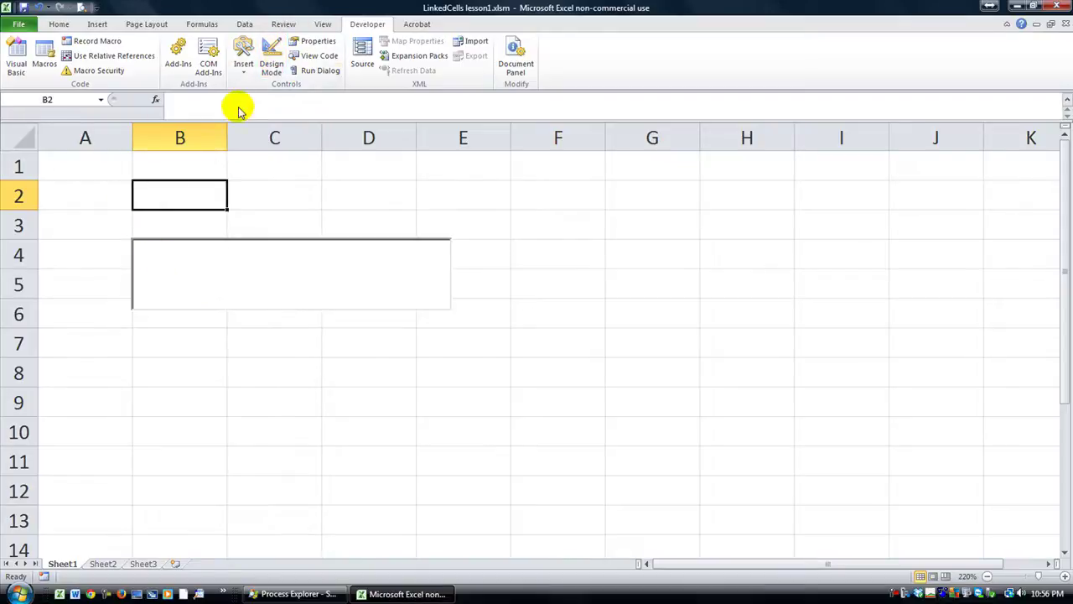
click(246, 271)
text(S)
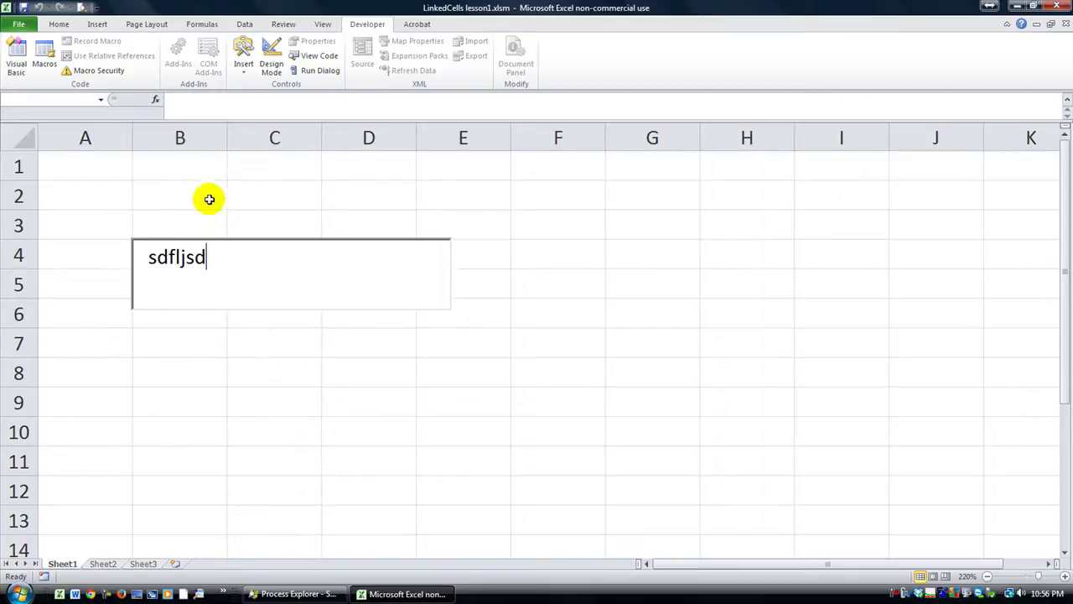
- Shrink the text box to one row tall in Design Mode, then test it again
click(271, 61)
click(259, 265)
drag(293, 310, 292, 285)
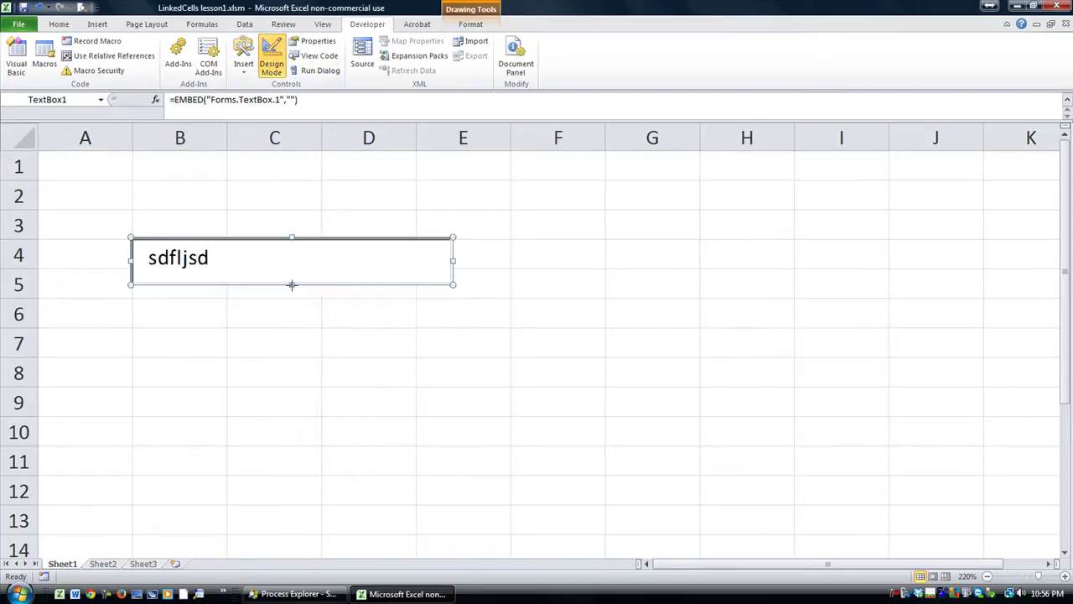
click(55, 246)
click(262, 63)
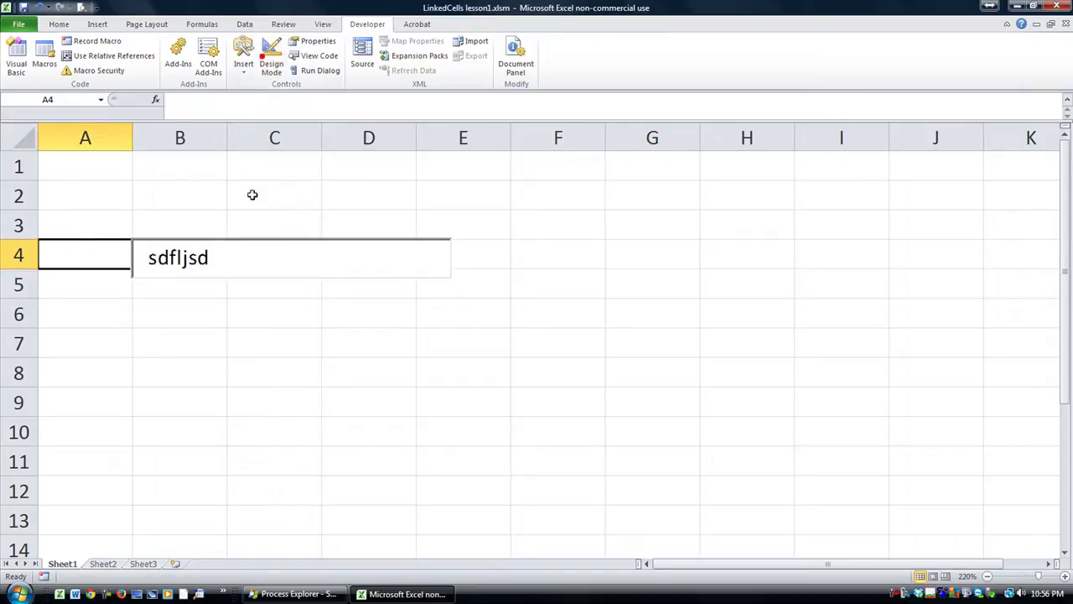
click(227, 259)
- Type the test text 1asf into the text box, then reselect it in Design Mode
click(225, 308)
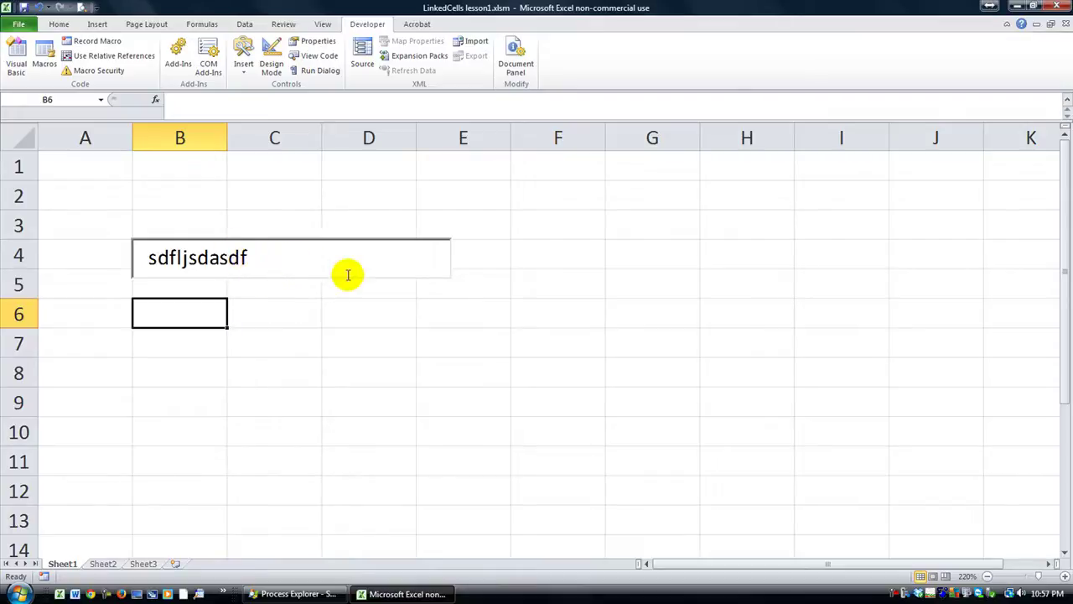
click(270, 256)
text(1)
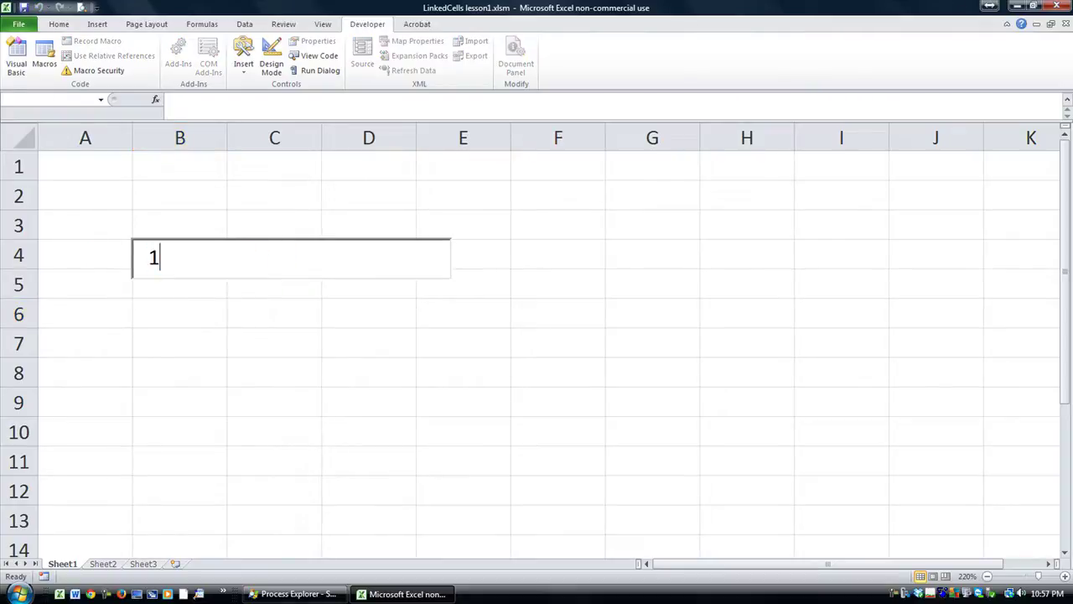
click(87, 171)
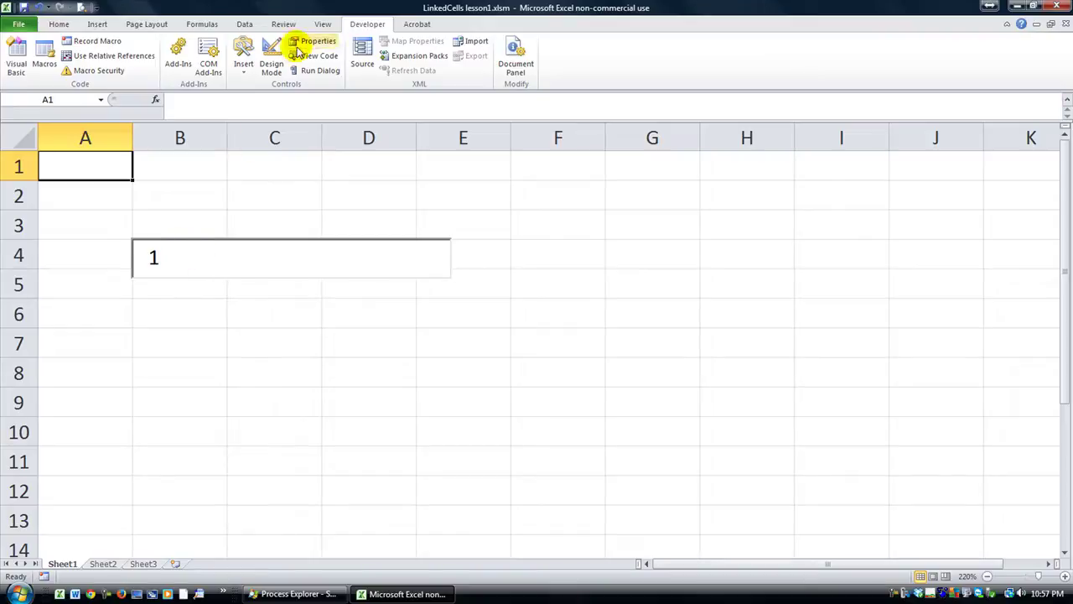
click(198, 250)
text(asf)
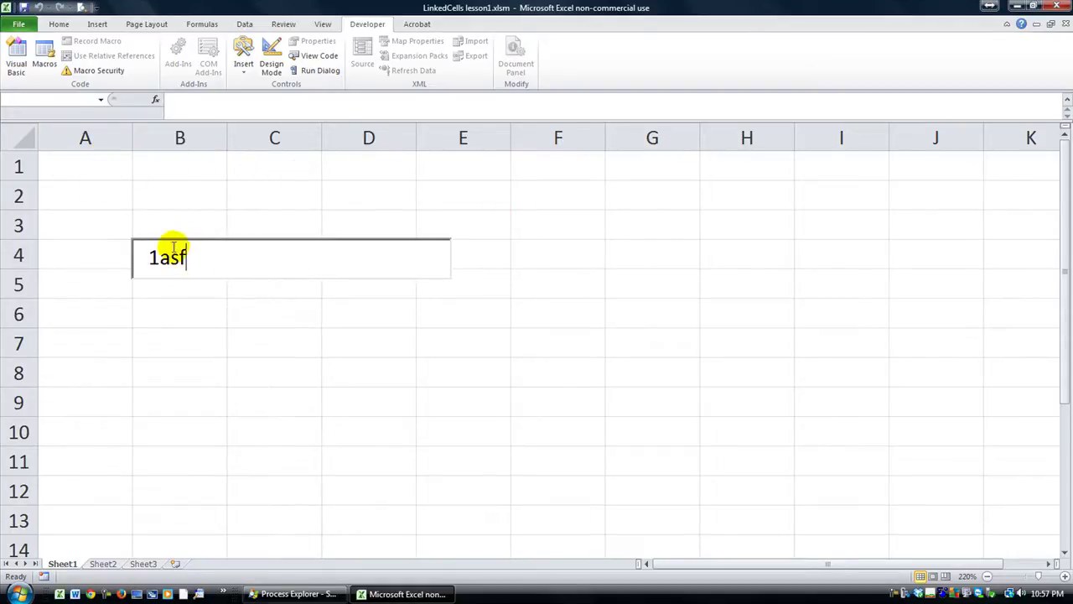
click(110, 166)
click(273, 68)
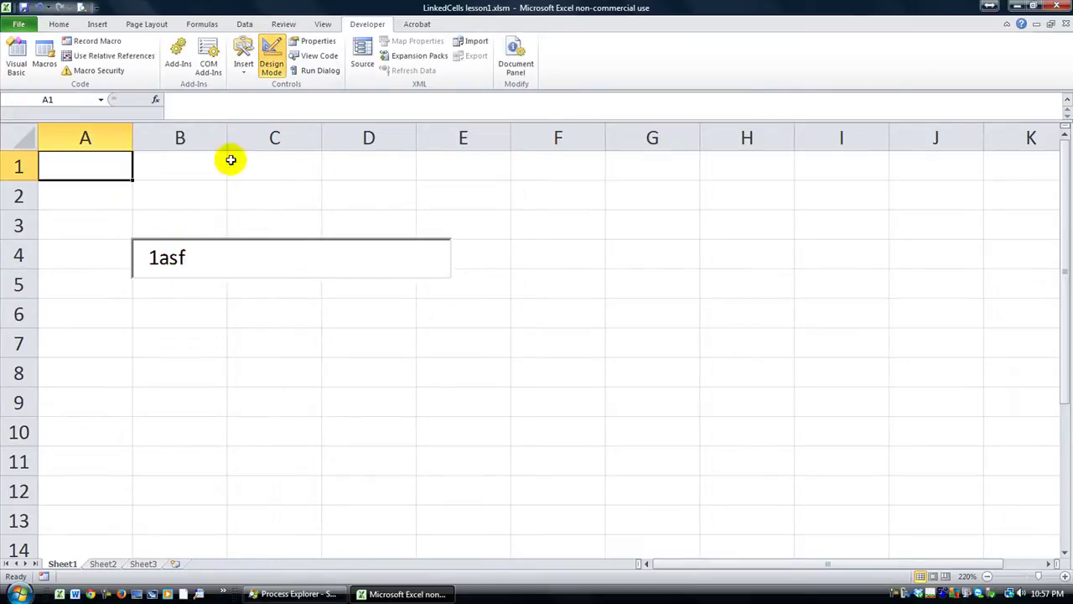
click(182, 261)
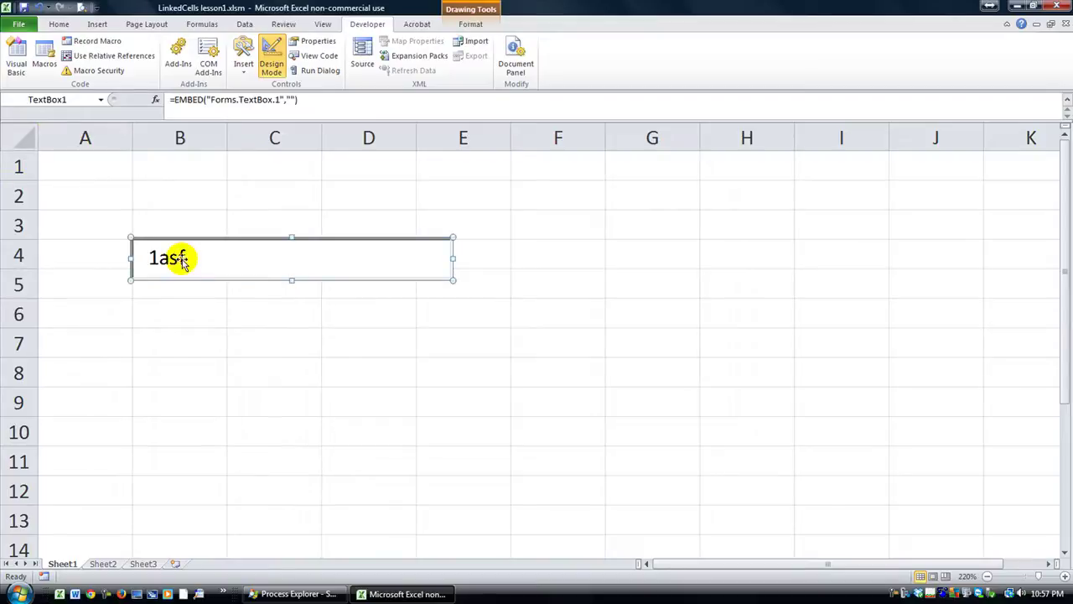
- Open the text box's Properties window from its context menu, then close it
right_click(174, 259)
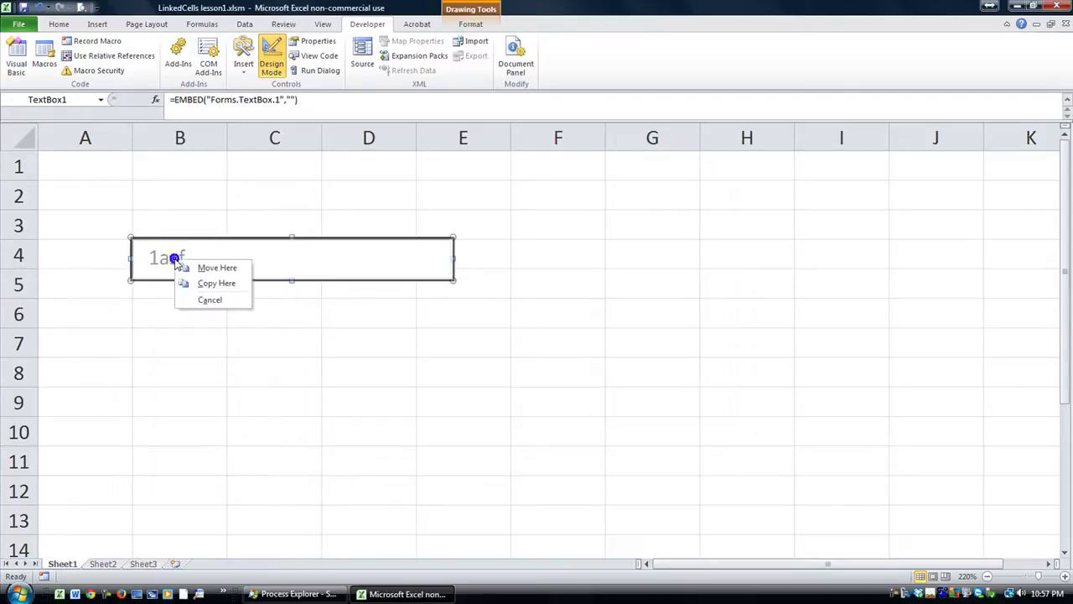
click(148, 250)
right_click(150, 253)
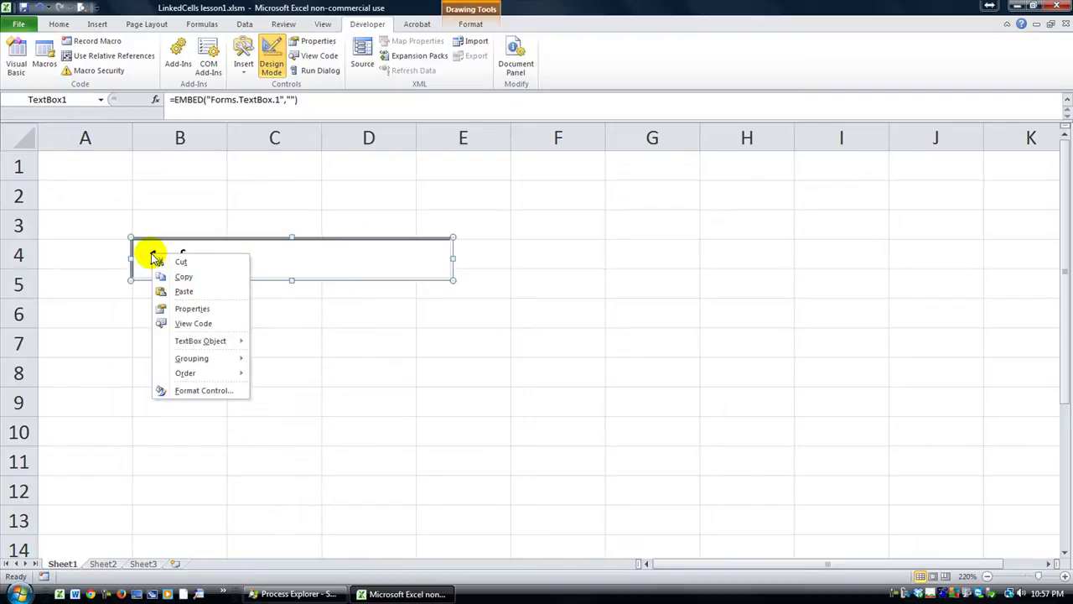
click(205, 308)
click(188, 314)
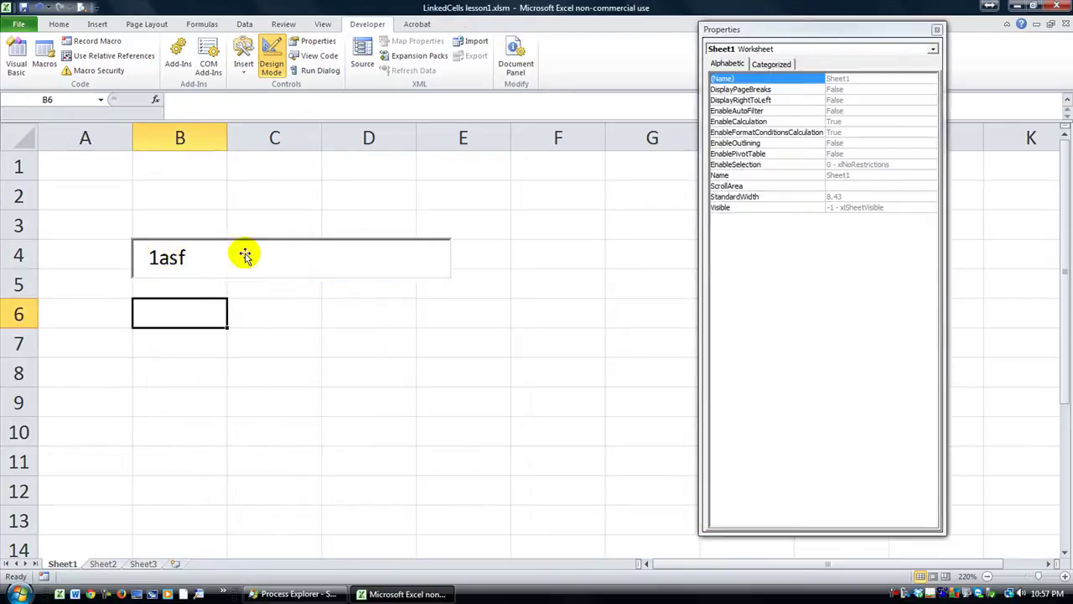
click(936, 30)
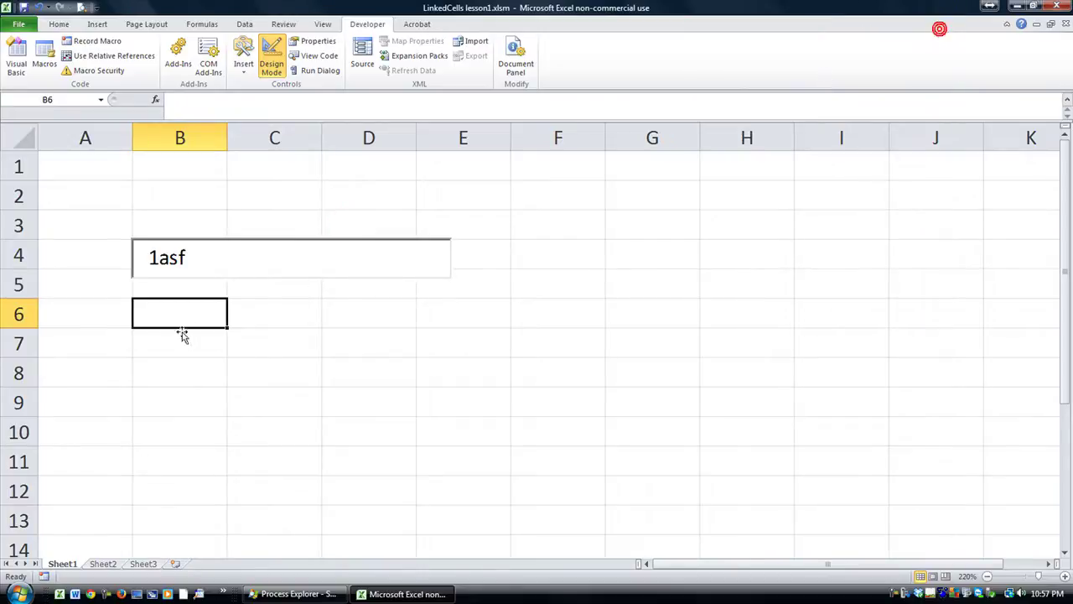
- Reopen the text box's Properties and set its LinkedCell to A1
right_click(186, 264)
key(r)
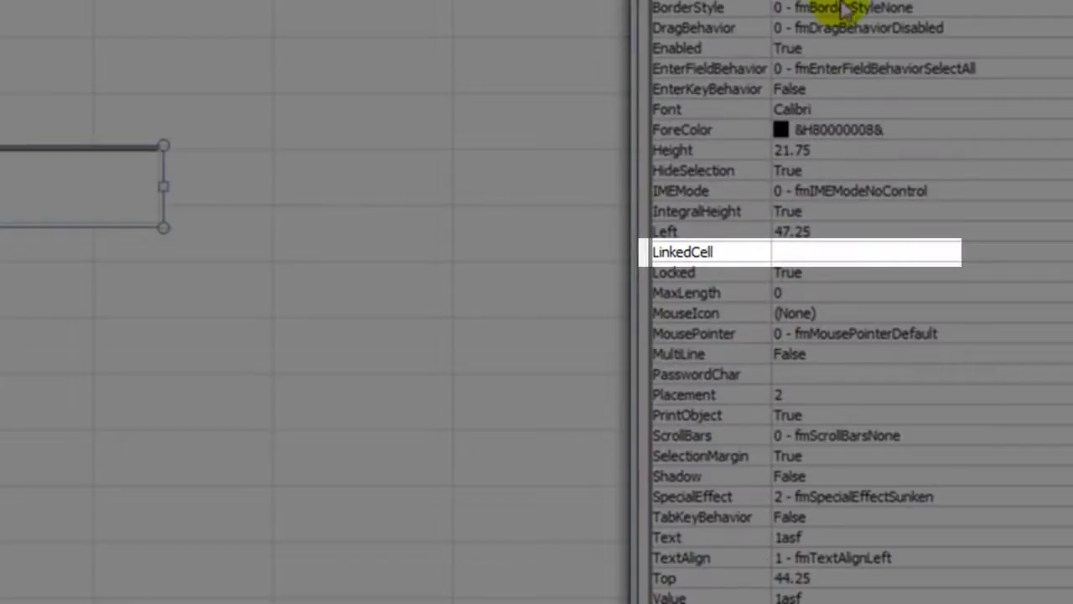
click(807, 252)
click(824, 252)
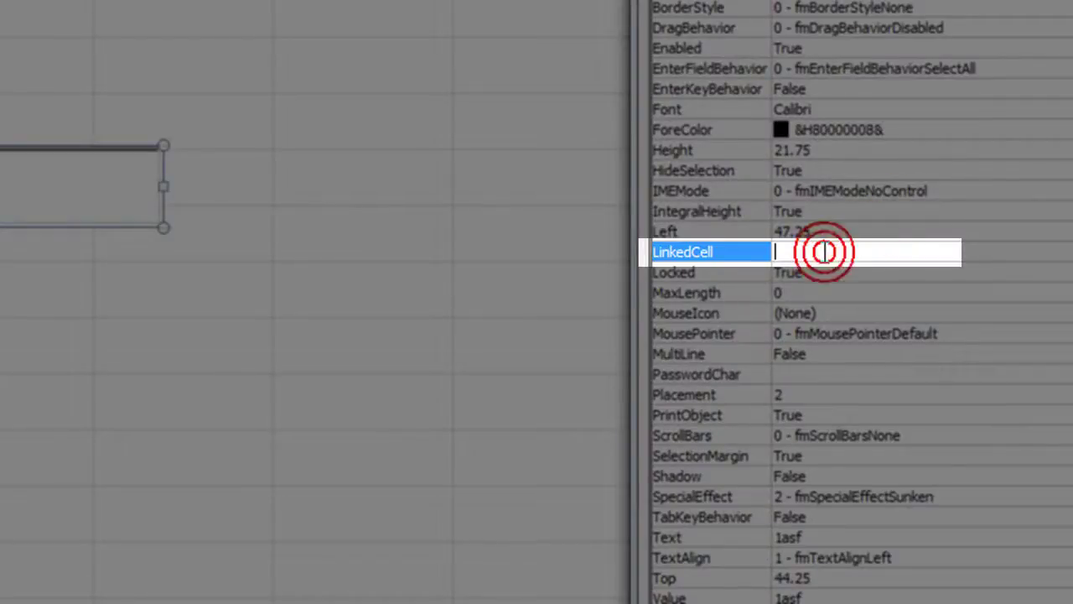
text(a1)
key(Return)
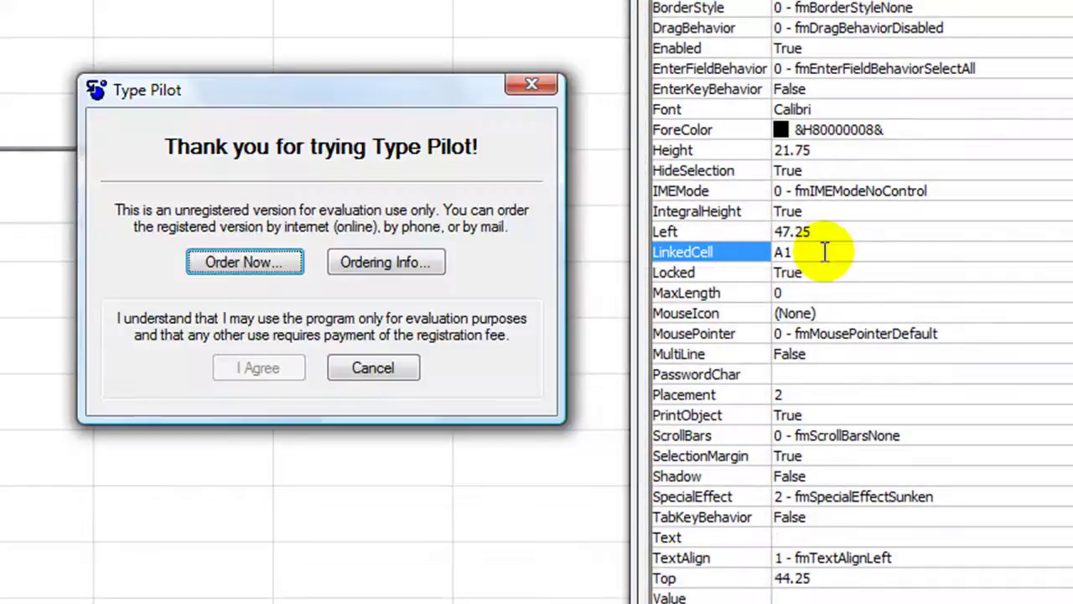
- Dismiss the trial reminder, leave Design Mode, and widen column A
click(528, 85)
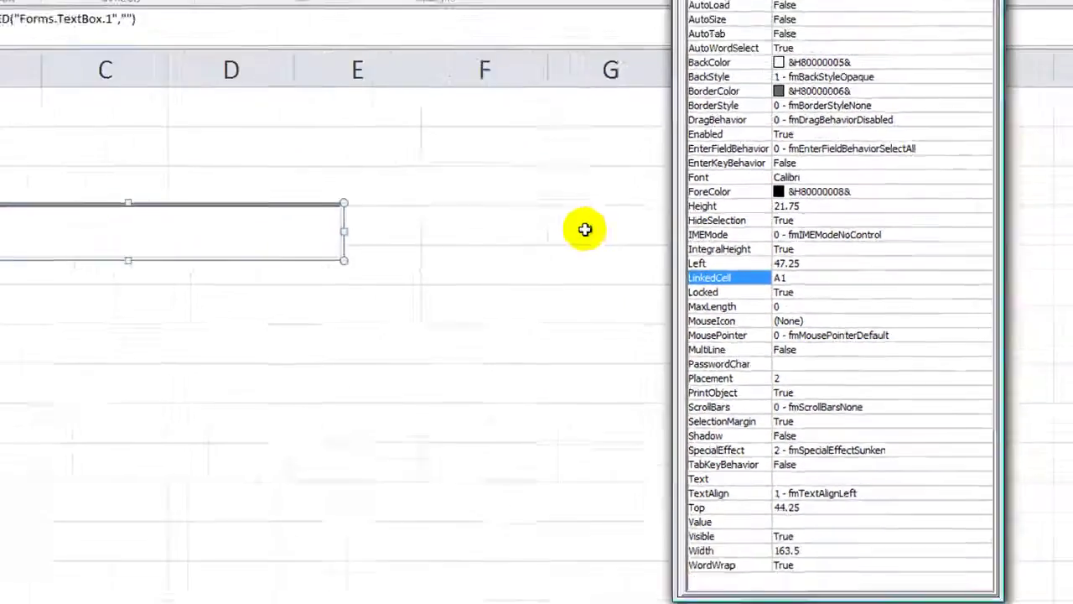
click(96, 163)
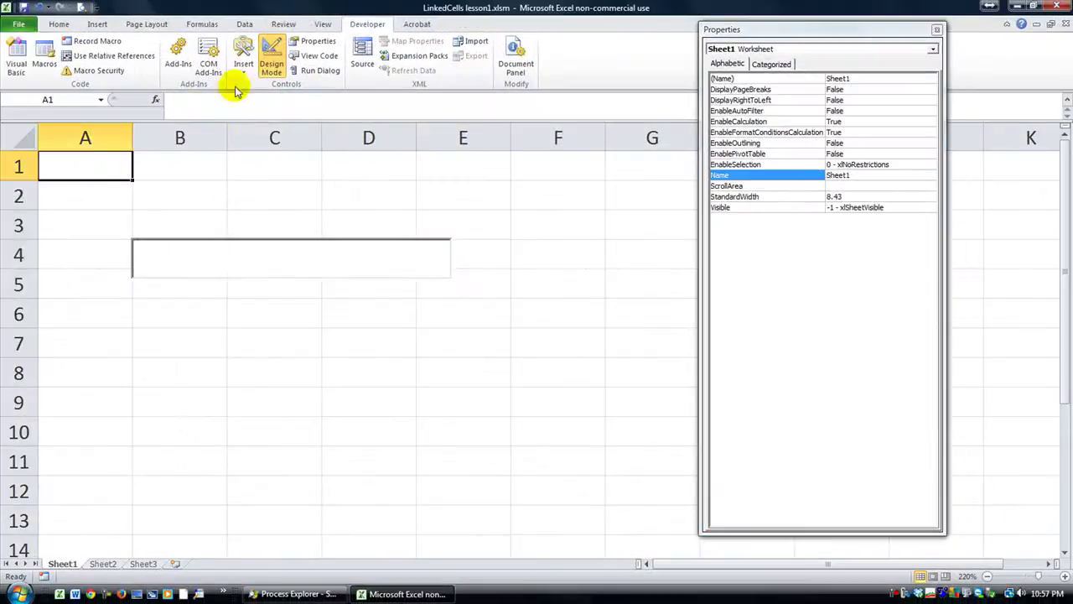
click(272, 63)
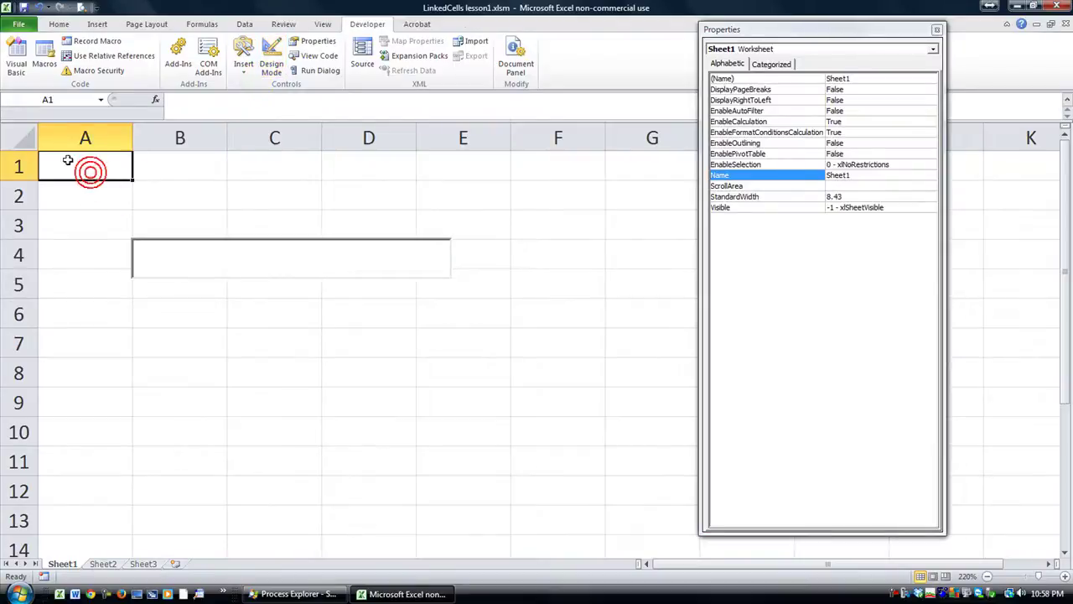
drag(132, 139, 177, 139)
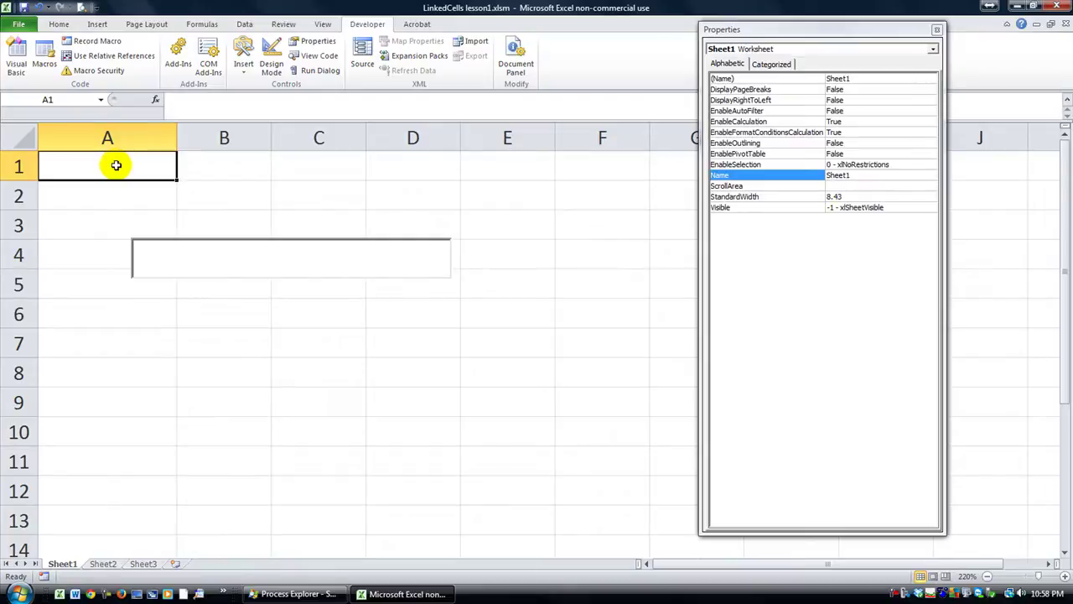
click(208, 256)
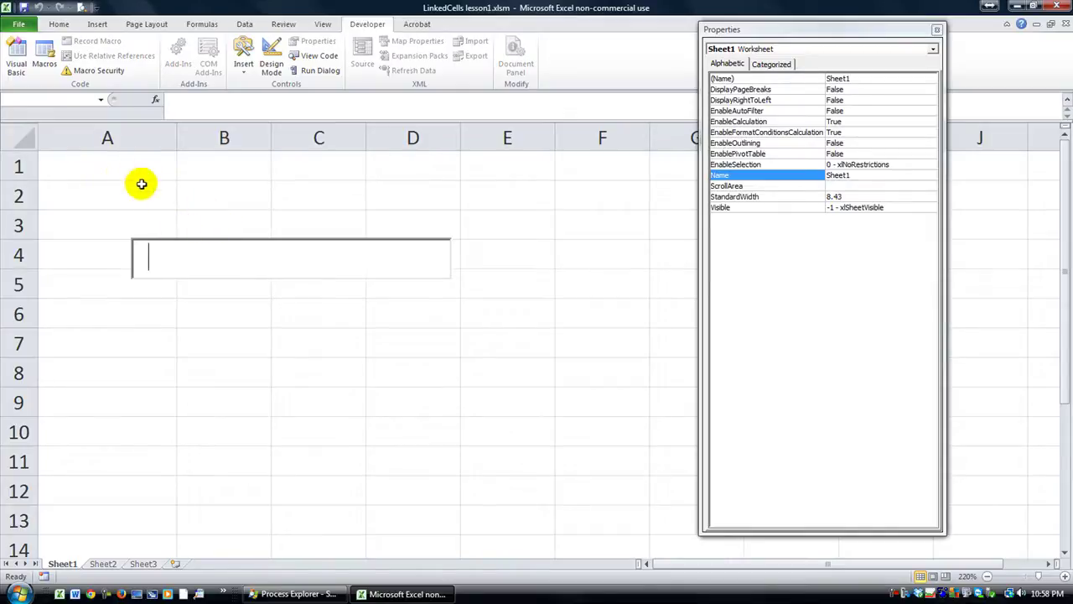
click(122, 170)
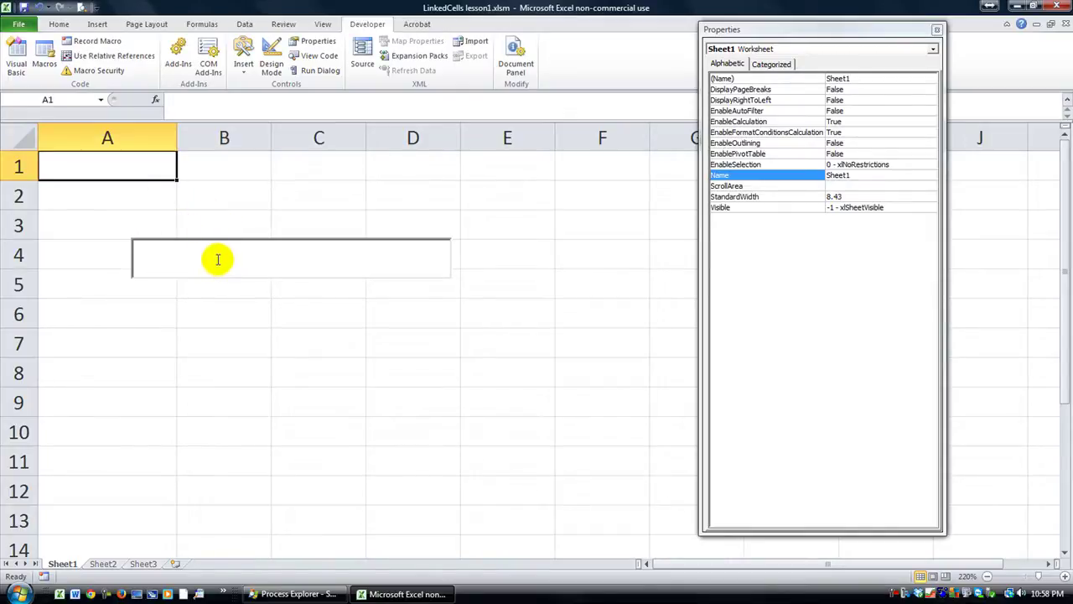
- Trim the text box value to 123, then enter 1234 in cell A1
click(191, 255)
text(123456)
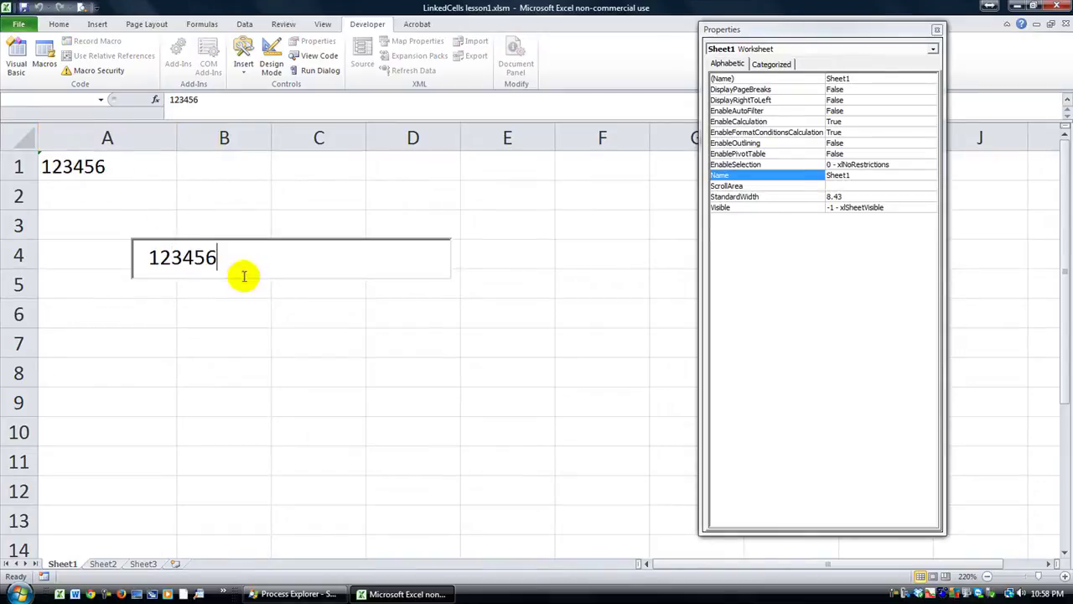
key(BackSpace)
key(BackSpace)
key(BackSpace)
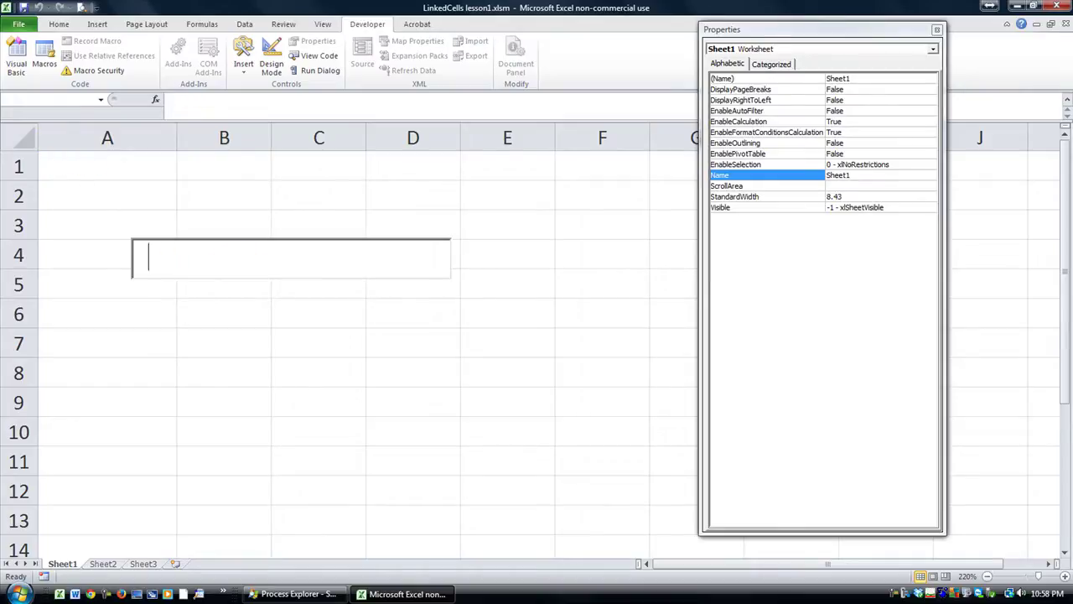
click(113, 166)
text(1234)
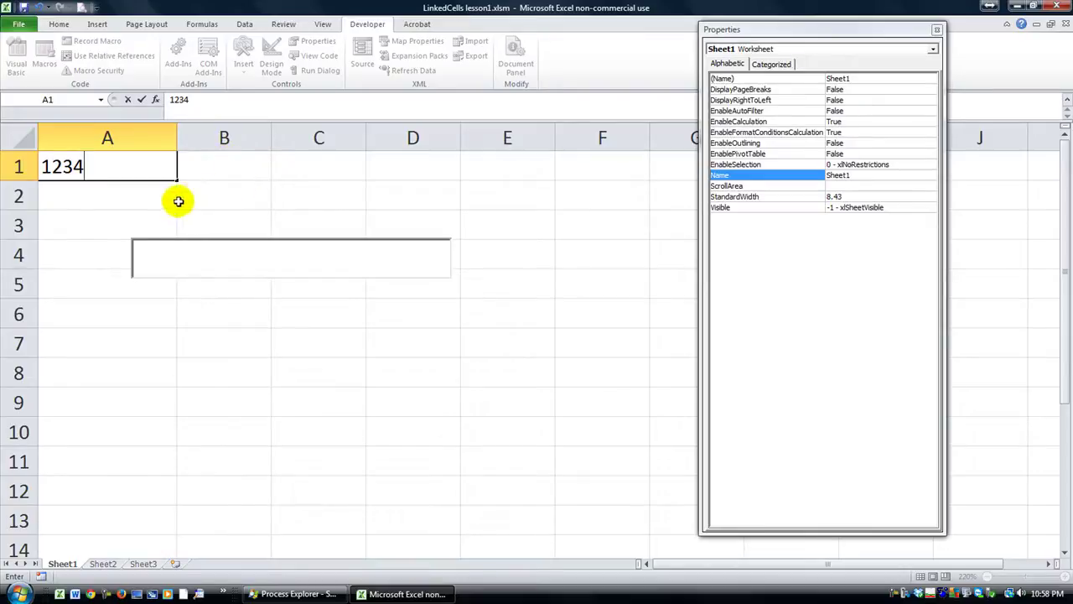
click(235, 173)
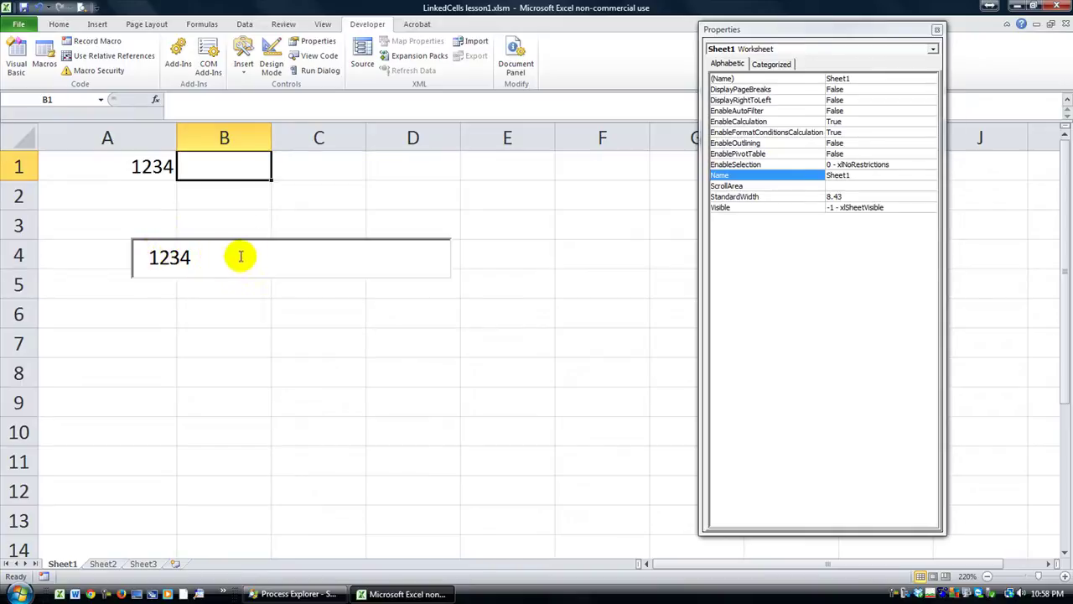
- Enter the formula =1+1 in A1 so the linked text box shows 2
click(141, 193)
click(144, 169)
text(=1+1)
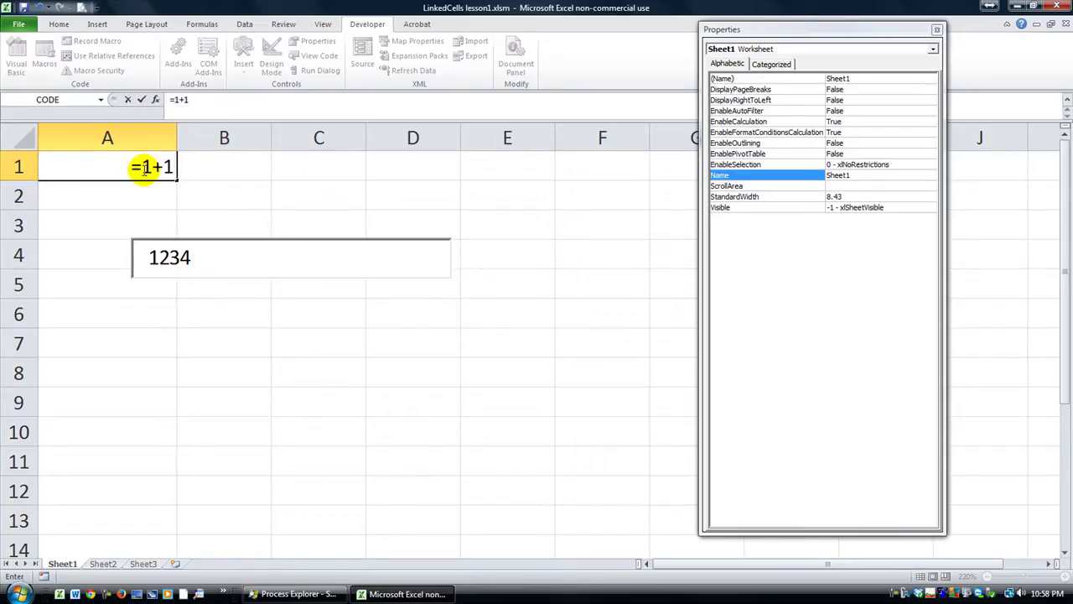
key(Return)
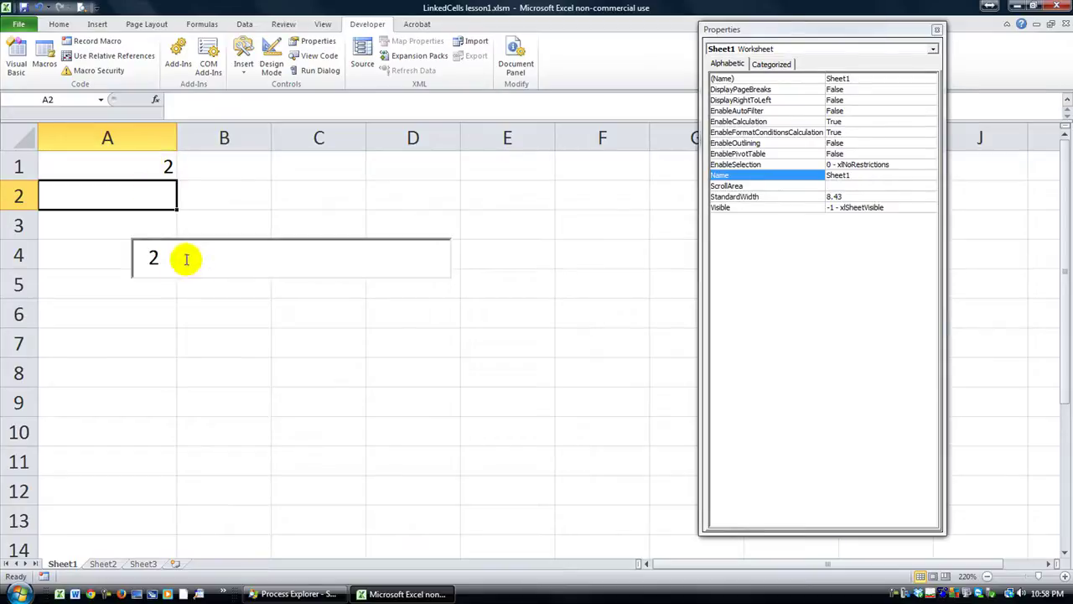
click(218, 197)
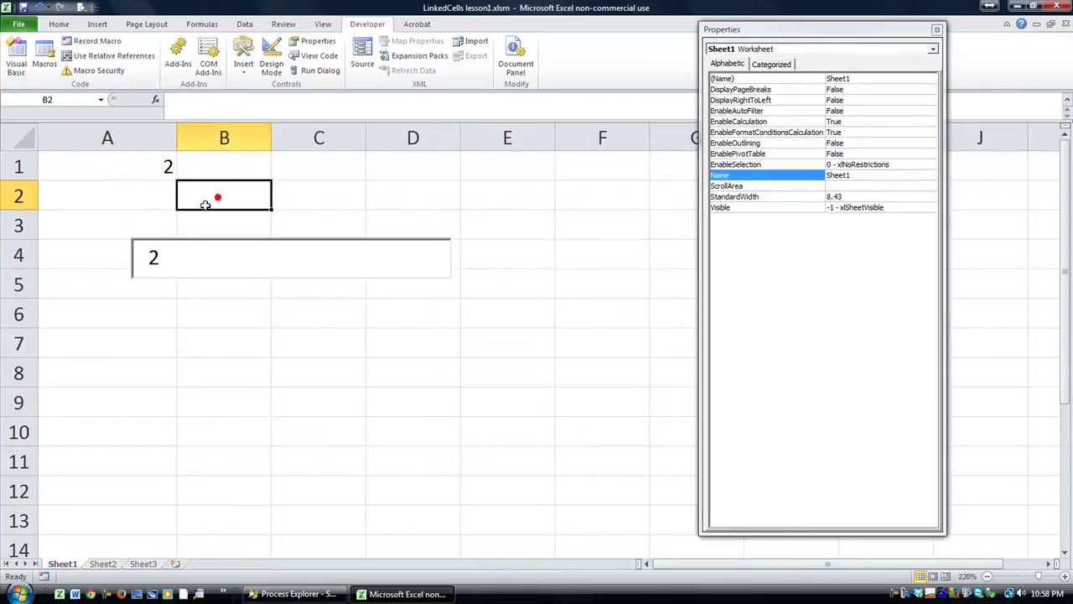
click(134, 260)
click(107, 255)
click(130, 208)
click(146, 174)
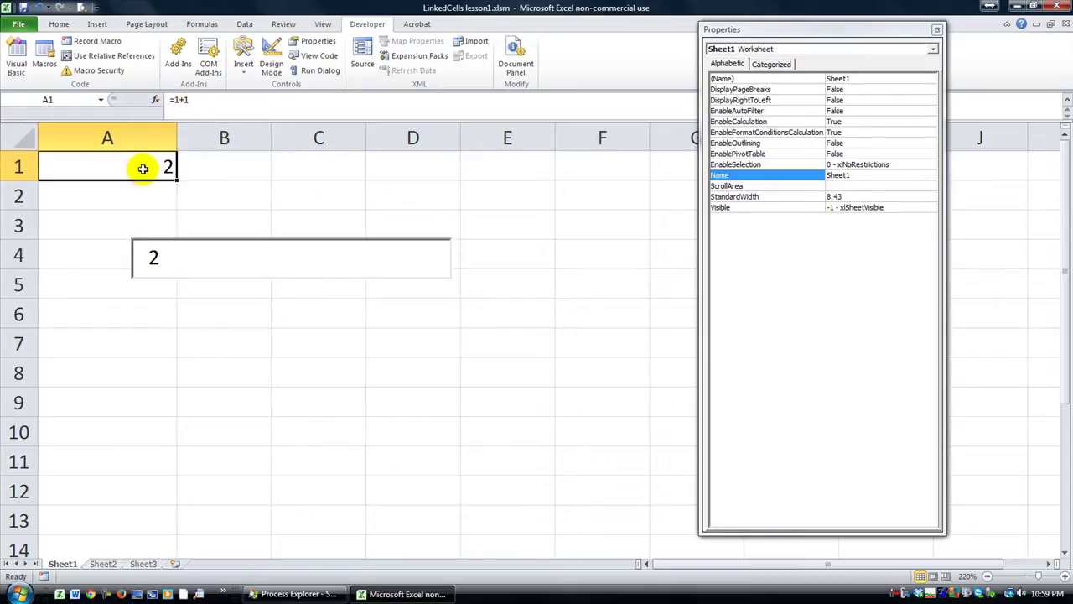
- Replace the 2 in the text box with 123 and confirm A1 matches
click(187, 257)
drag(212, 255, 138, 252)
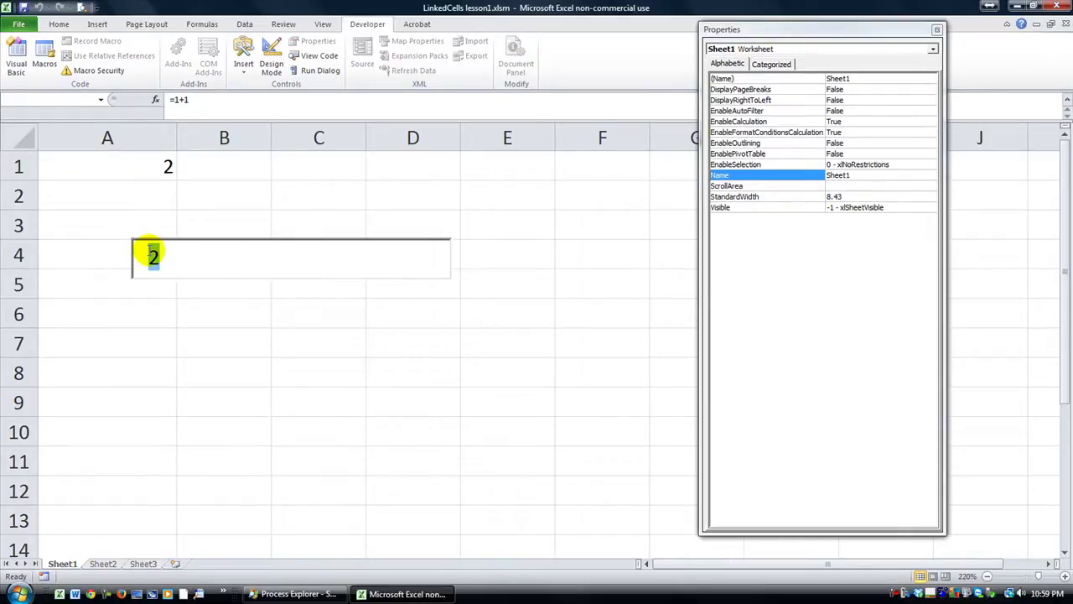
text(123)
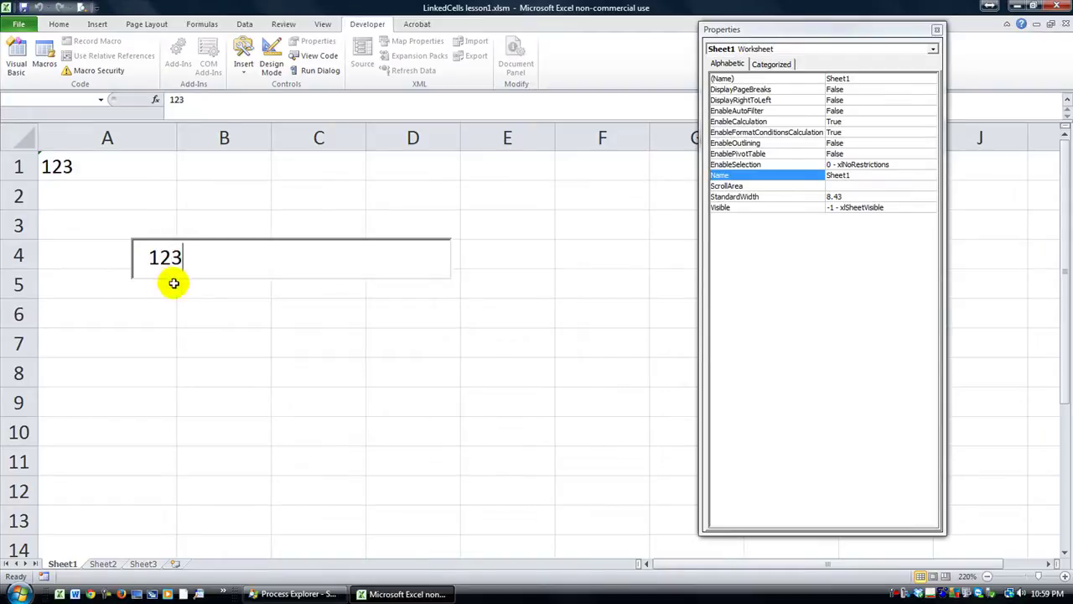
click(112, 170)
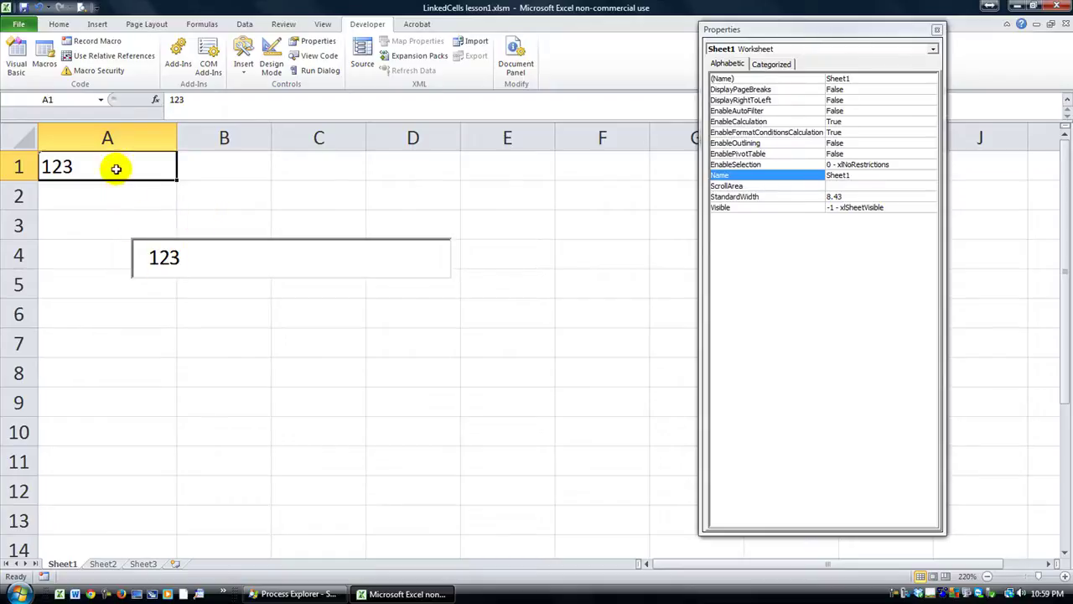
click(139, 270)
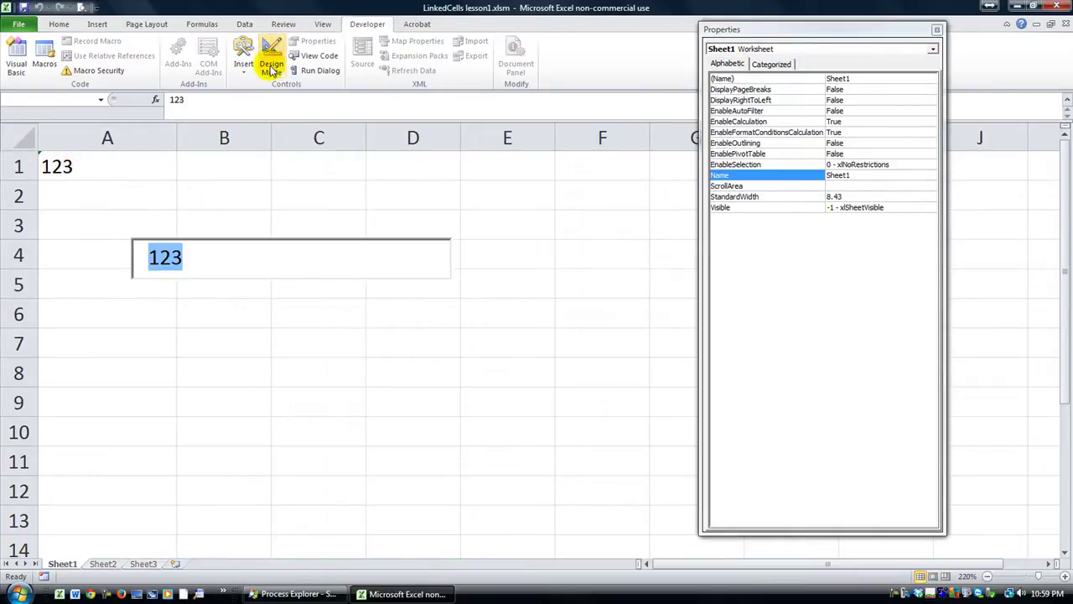
- Place an ActiveX Label above the text box, then delete it
click(244, 63)
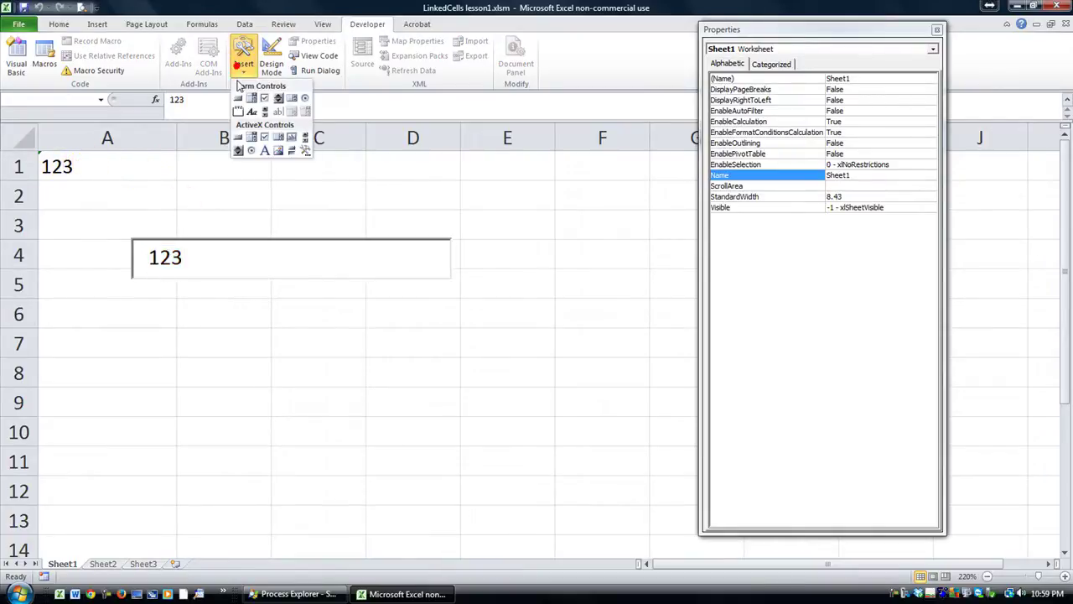
click(264, 153)
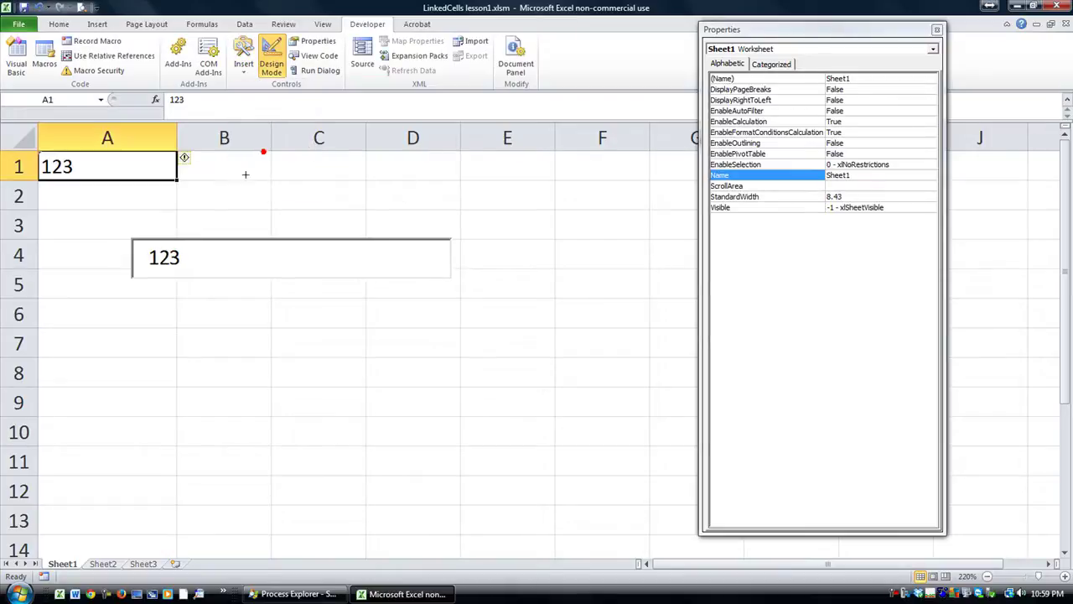
click(165, 196)
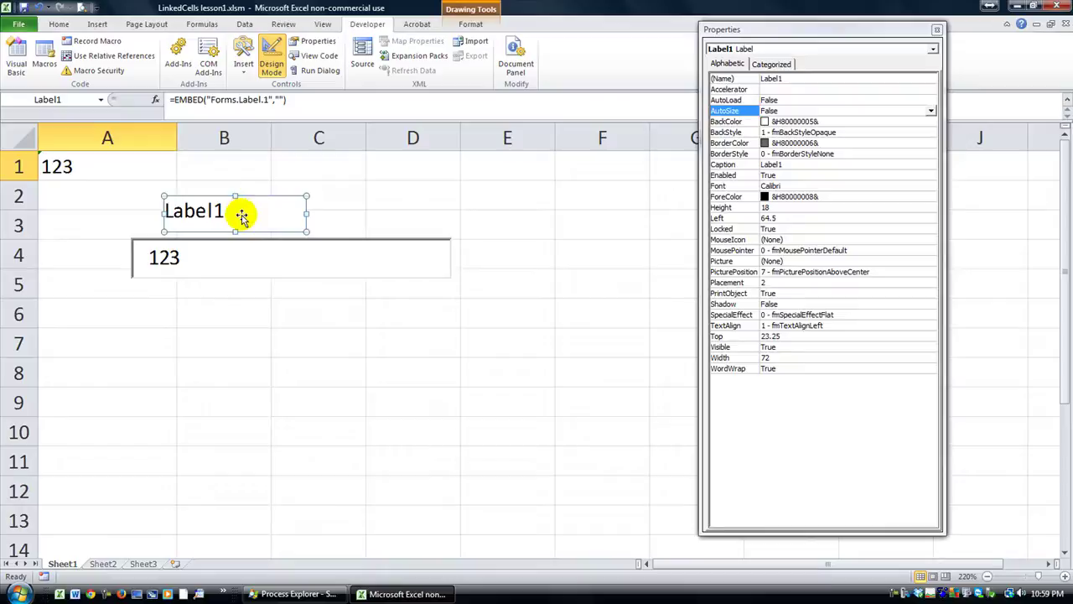
key(Delete)
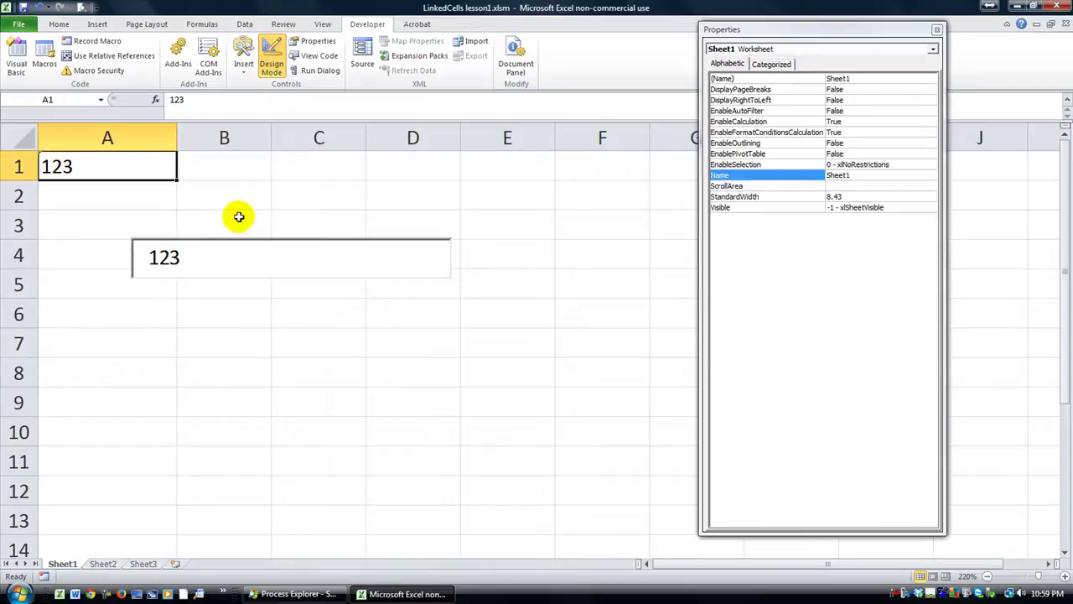
- Set the text box's Enabled property to False and confirm it rejects input outside Design Mode
click(173, 262)
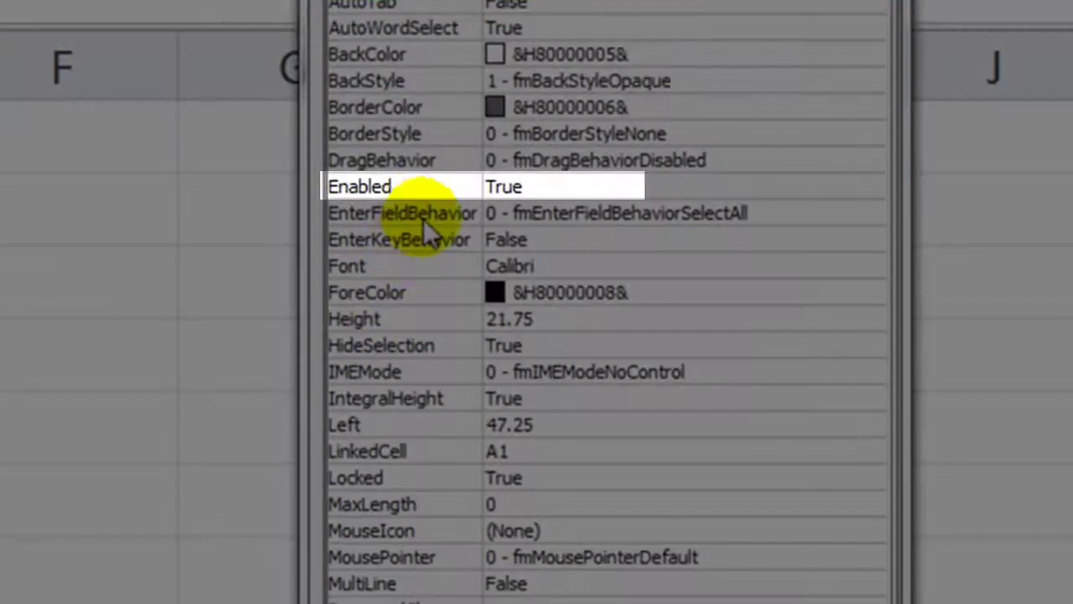
click(549, 186)
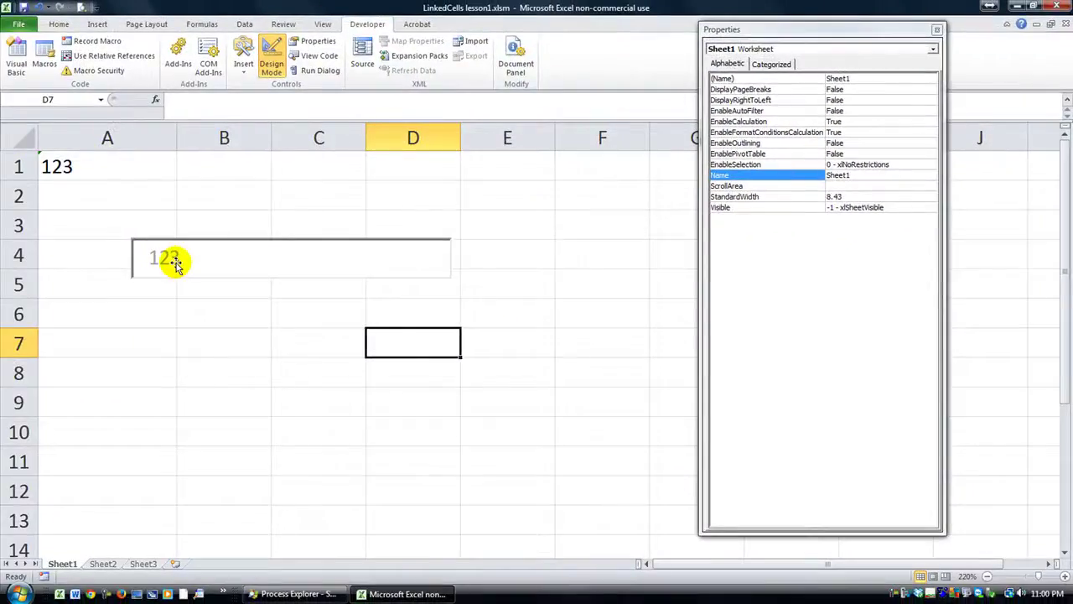
click(175, 261)
click(265, 63)
click(139, 258)
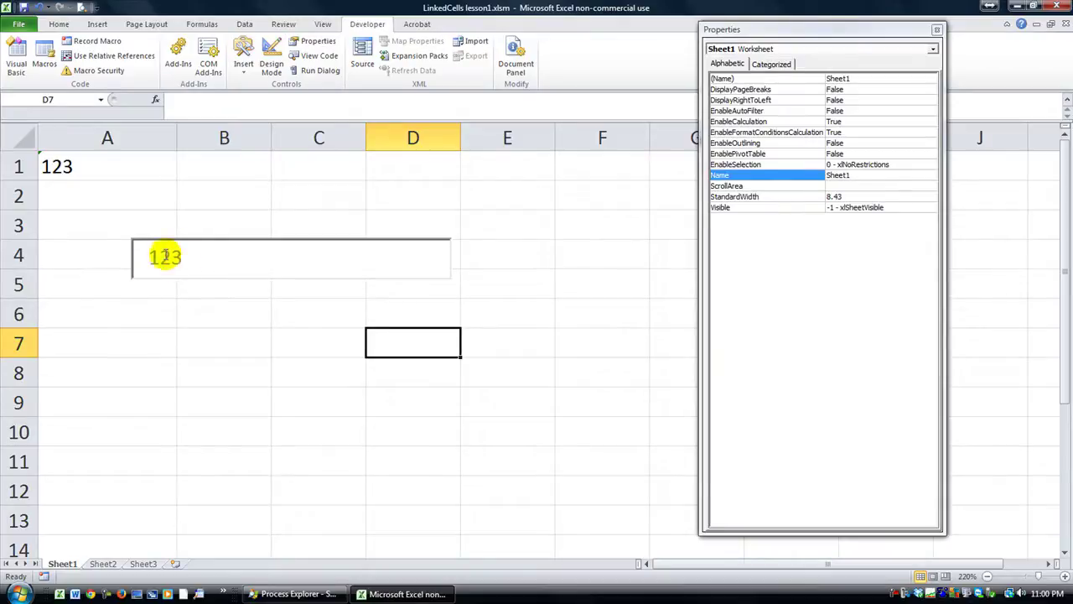
- Enter asdf in cell A1 and check the disabled text box mirrors it
click(116, 170)
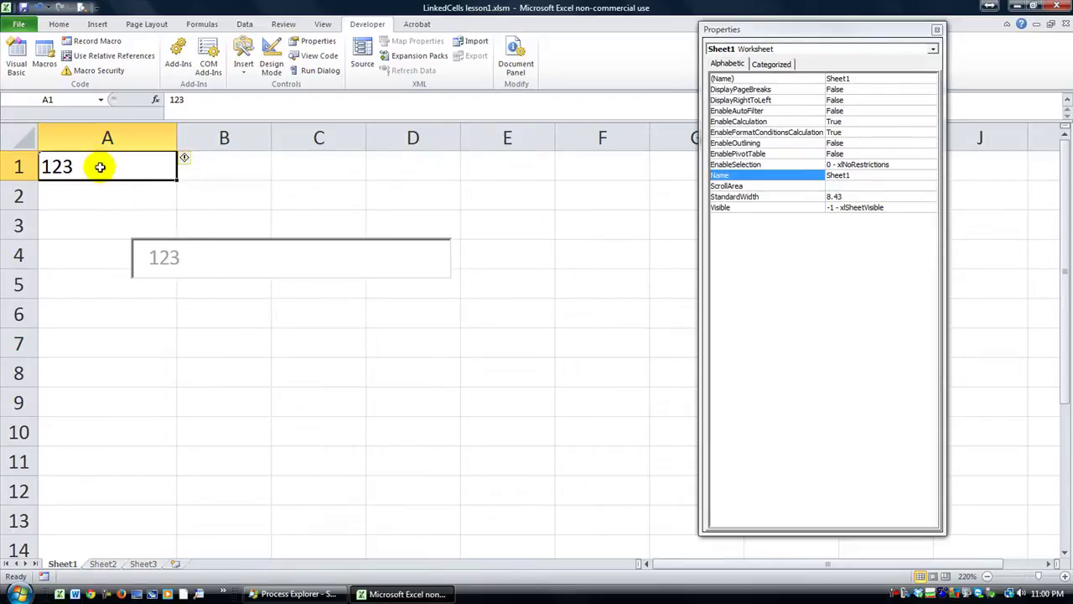
text(asdf)
click(94, 210)
click(168, 258)
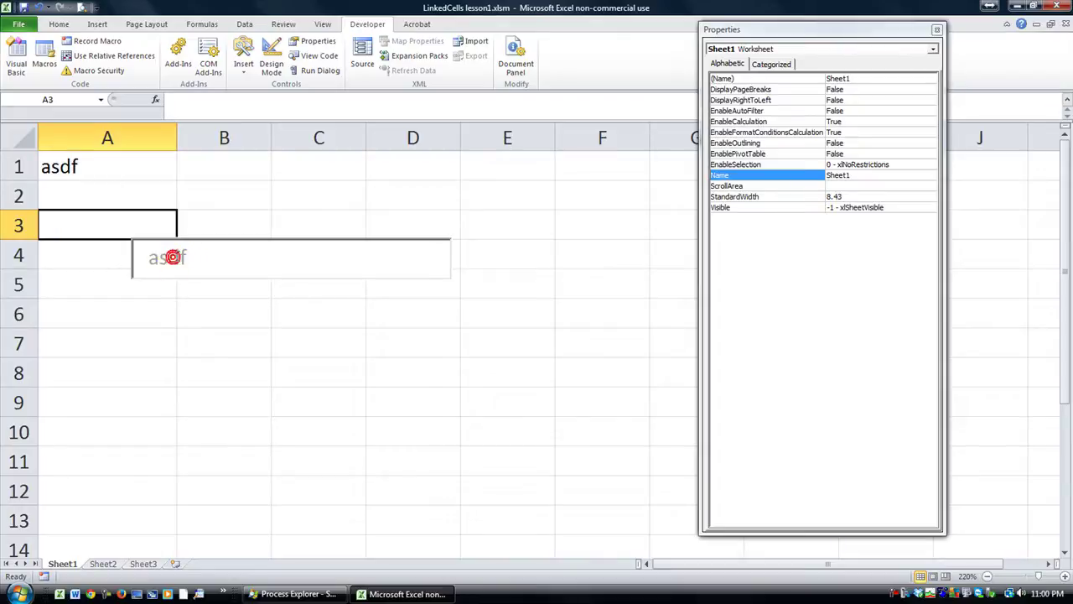
- Move the text box from Sheet1 onto Sheet2 around cell C6
click(273, 55)
click(233, 267)
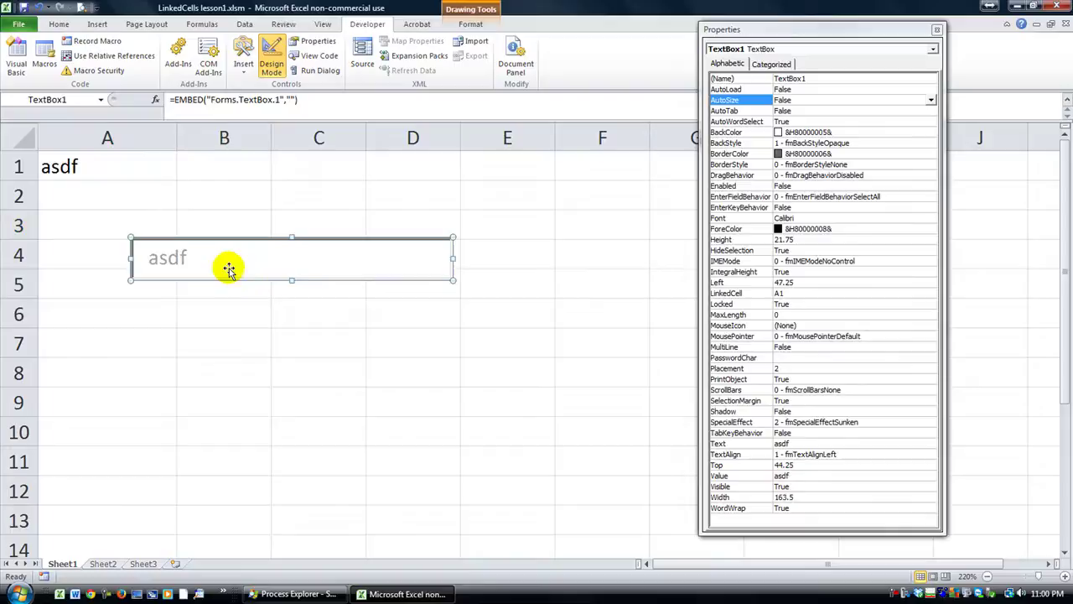
key(Delete)
click(104, 565)
click(109, 302)
key(ctrl+v)
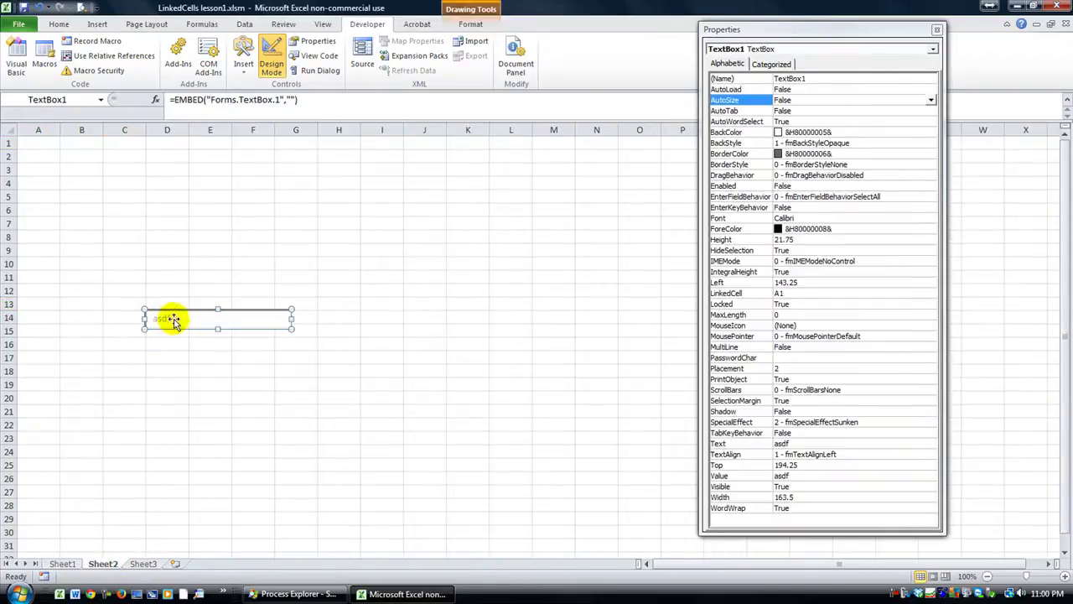
drag(174, 314, 126, 212)
click(113, 263)
click(124, 220)
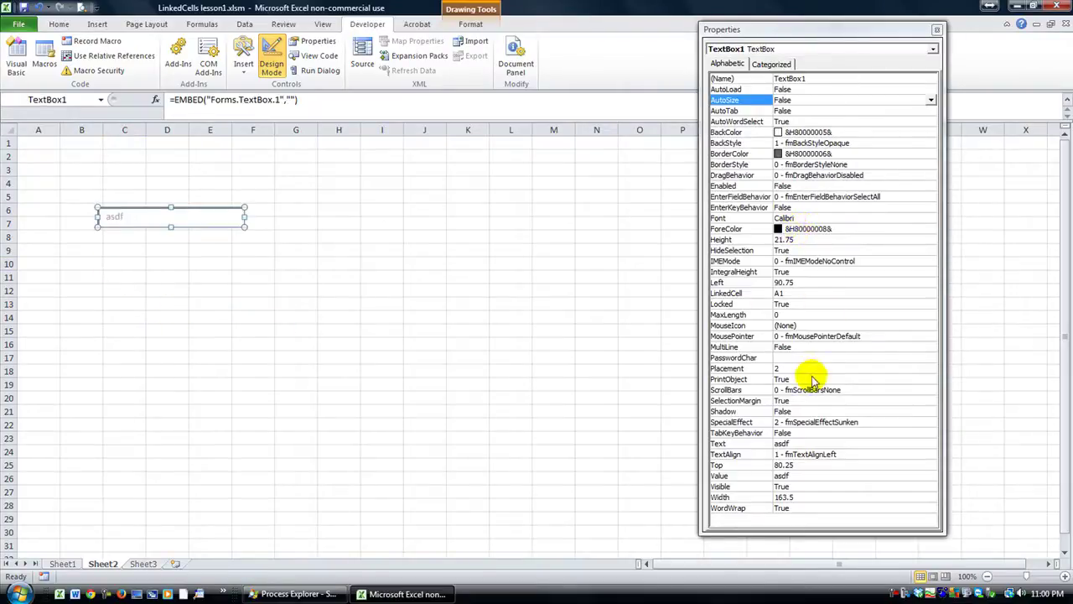
- Set the text box's LinkedCell to Sheet1!A1
click(793, 293)
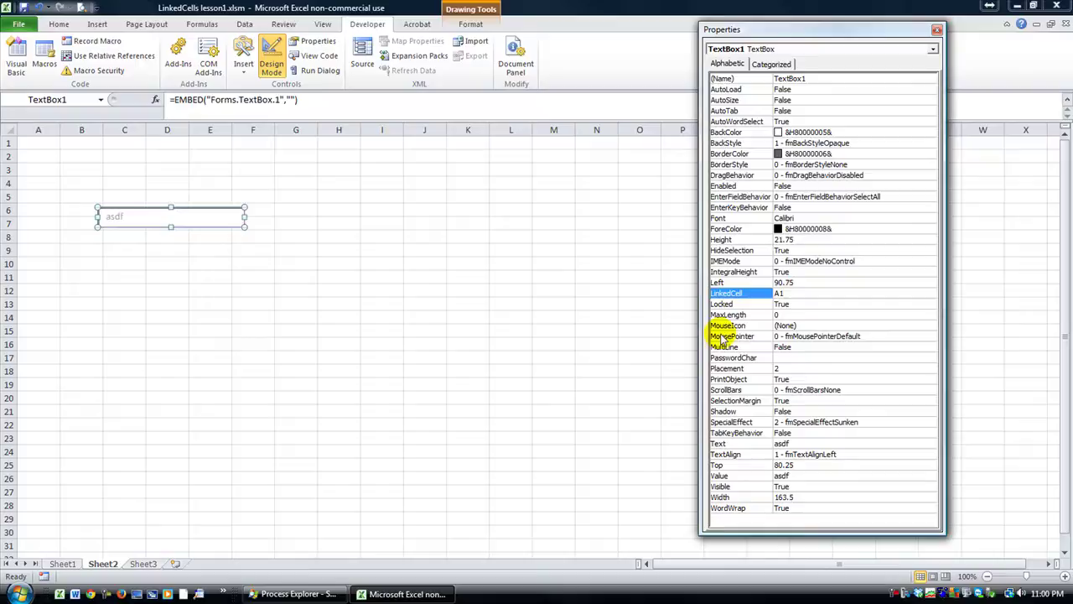
text(sheet1!)
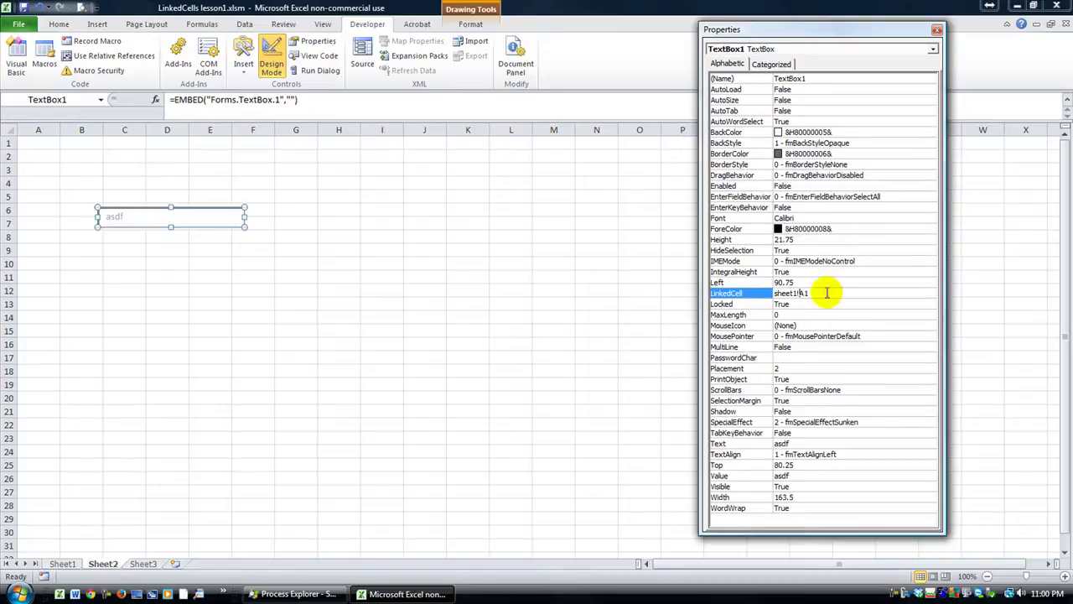
key(Return)
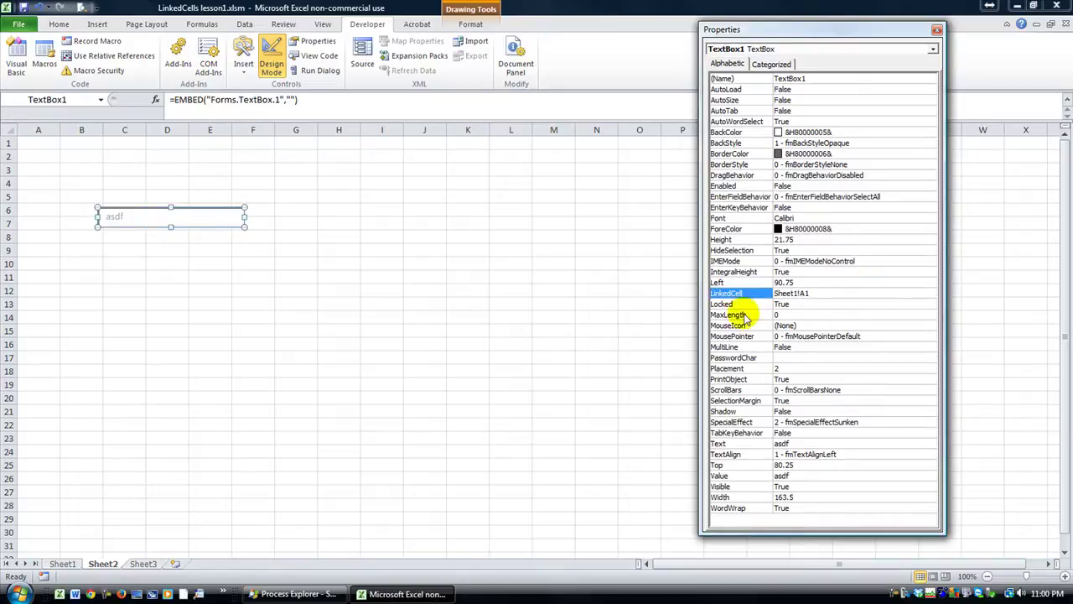
click(679, 317)
- On Sheet1, enter the formula =1+B1 in cell A1
click(63, 563)
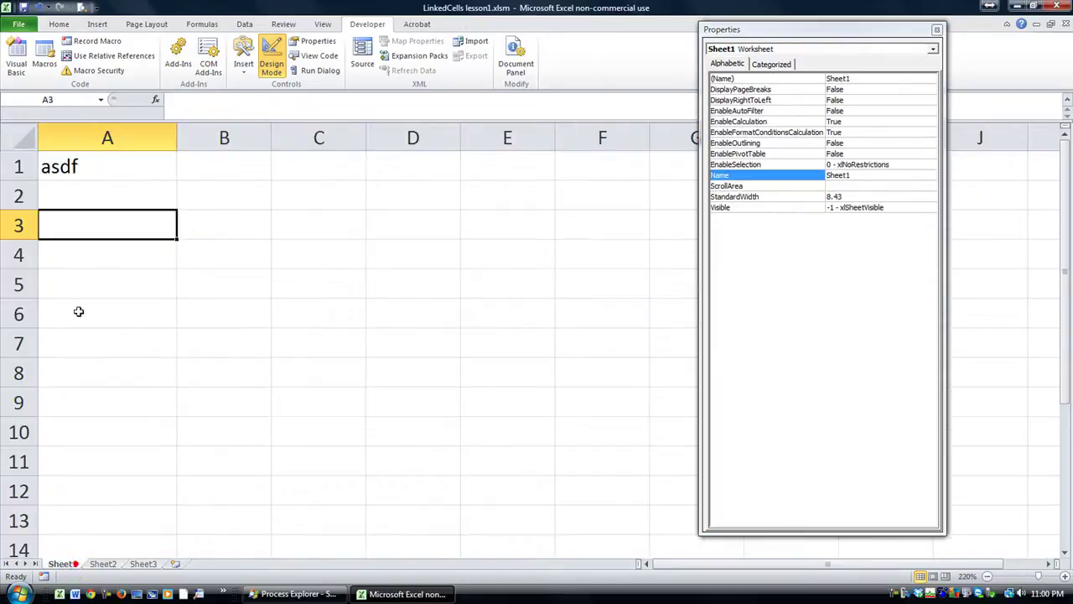
click(72, 165)
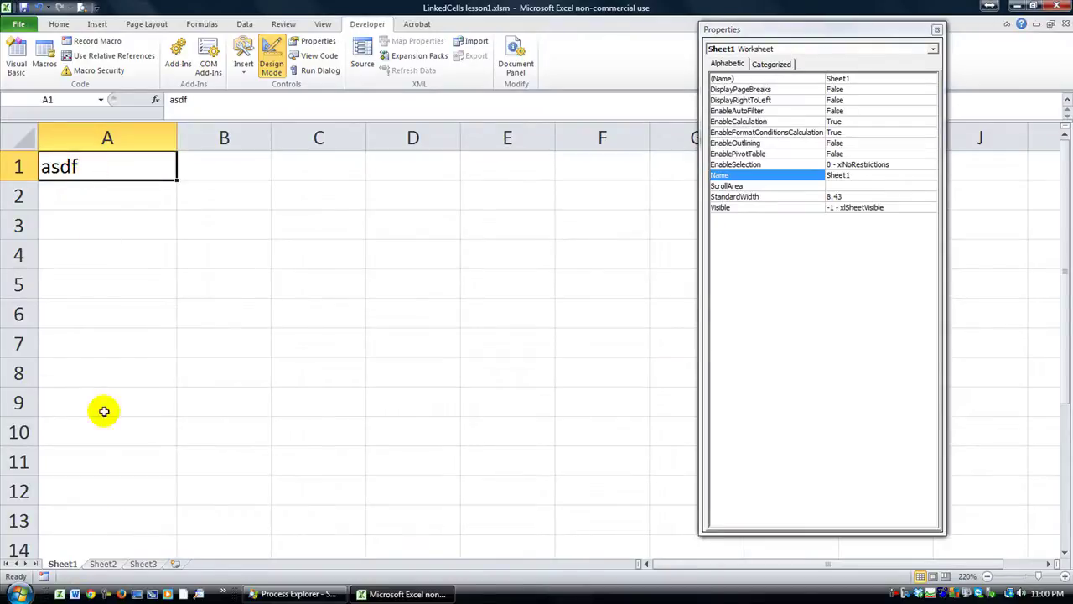
click(107, 564)
click(63, 564)
click(107, 173)
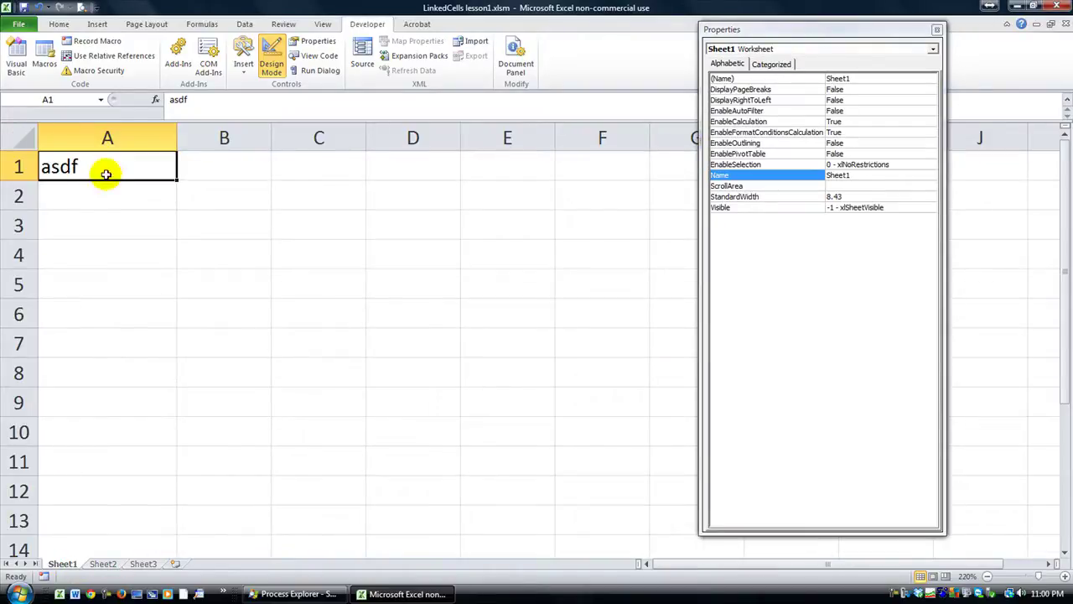
text(=)
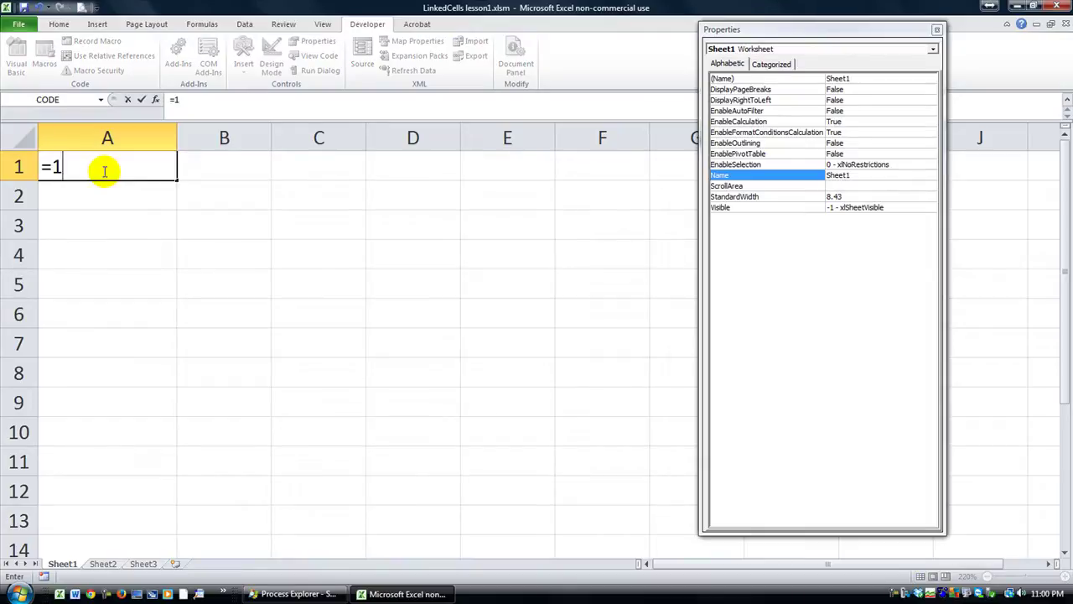
text(1+)
click(216, 166)
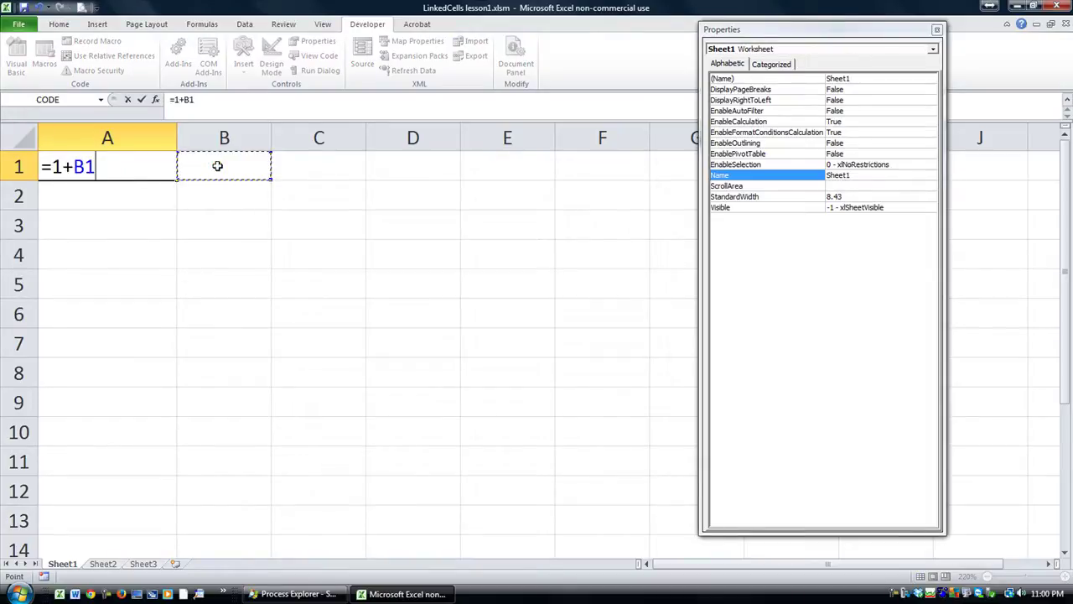
key(Return)
- Enter 91 in B1 and check the Sheet2 text box now reads 92
click(233, 166)
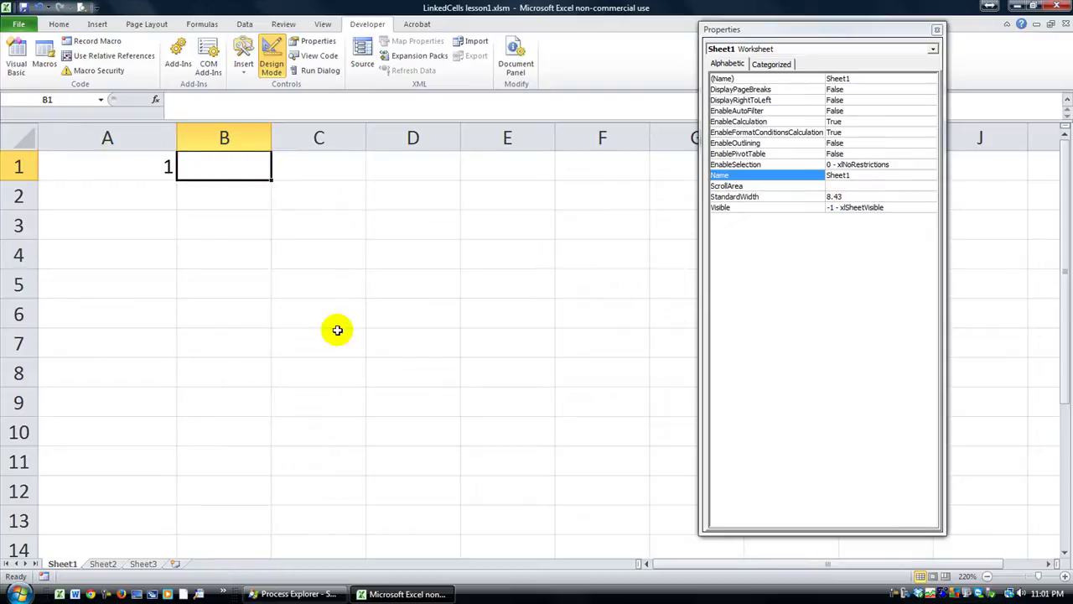
text(91)
key(Return)
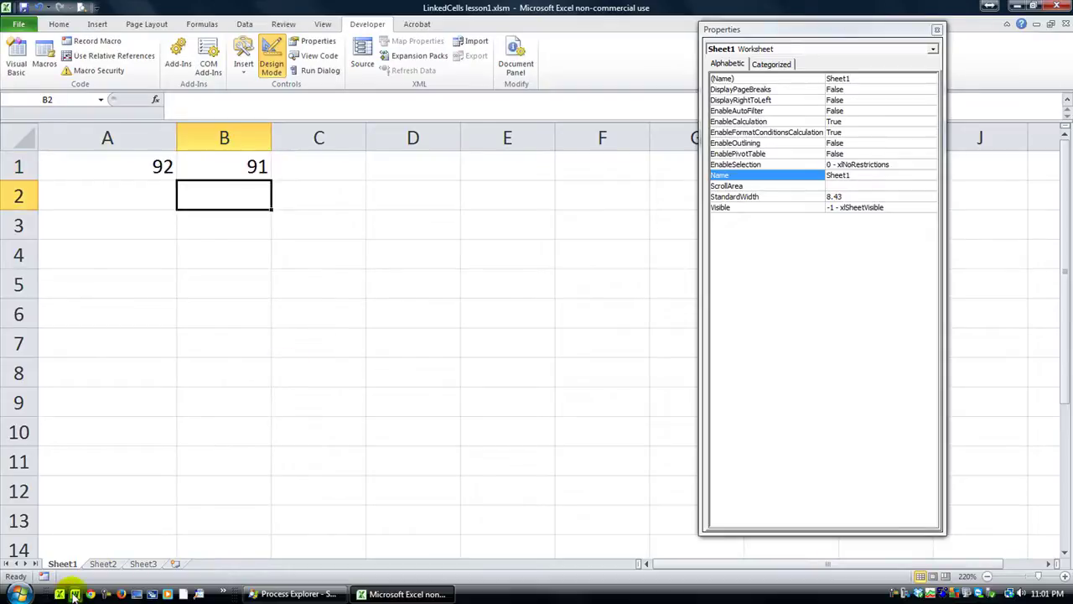
click(104, 564)
click(134, 217)
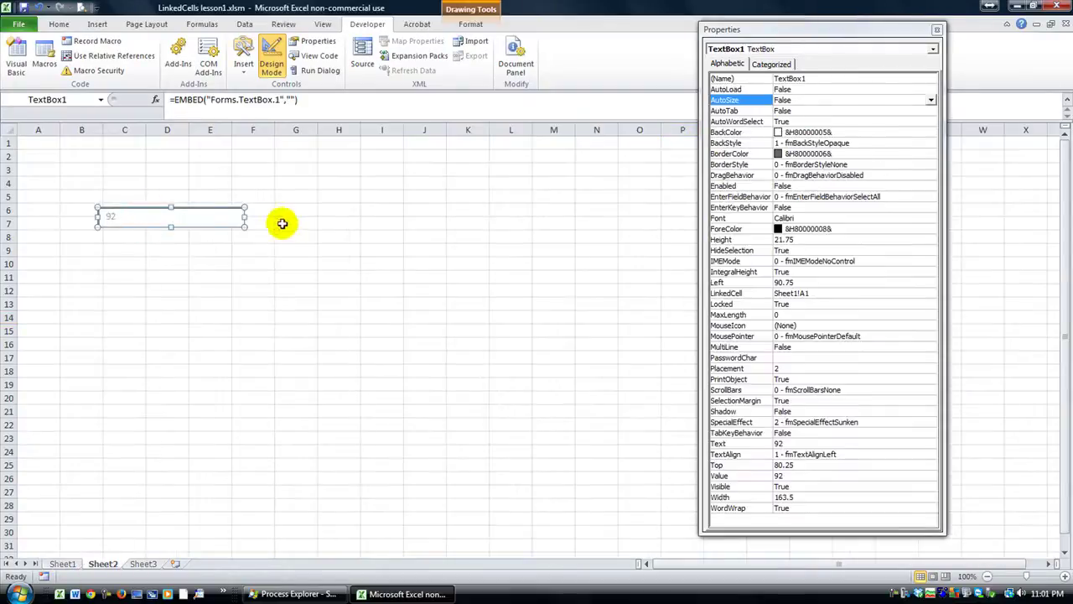
- Reselect the text box showing 92 on Sheet2 in Design Mode
click(271, 65)
click(202, 357)
click(130, 215)
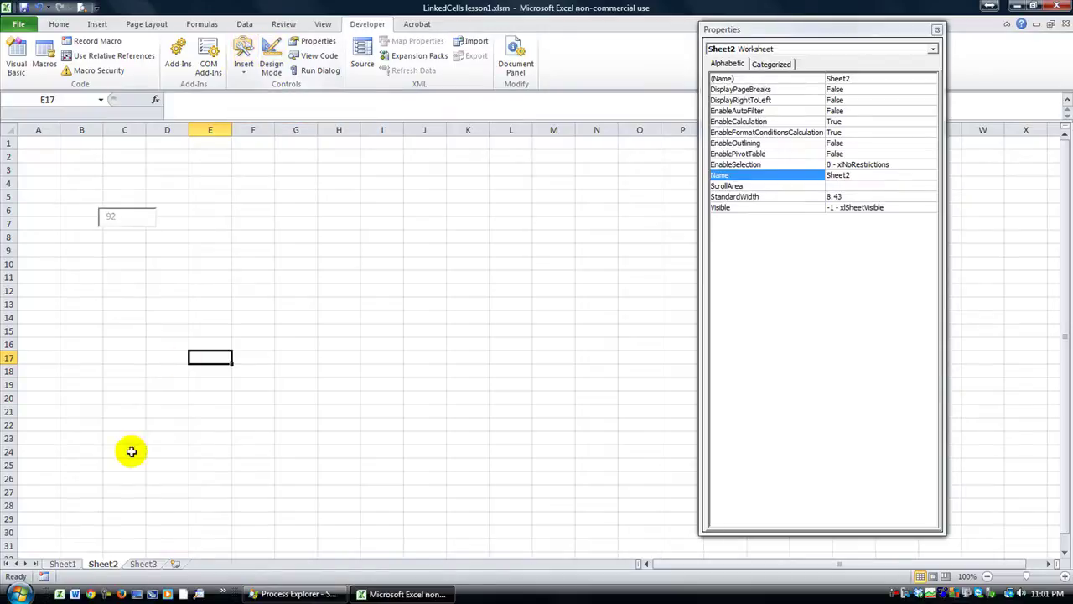
click(67, 565)
click(104, 564)
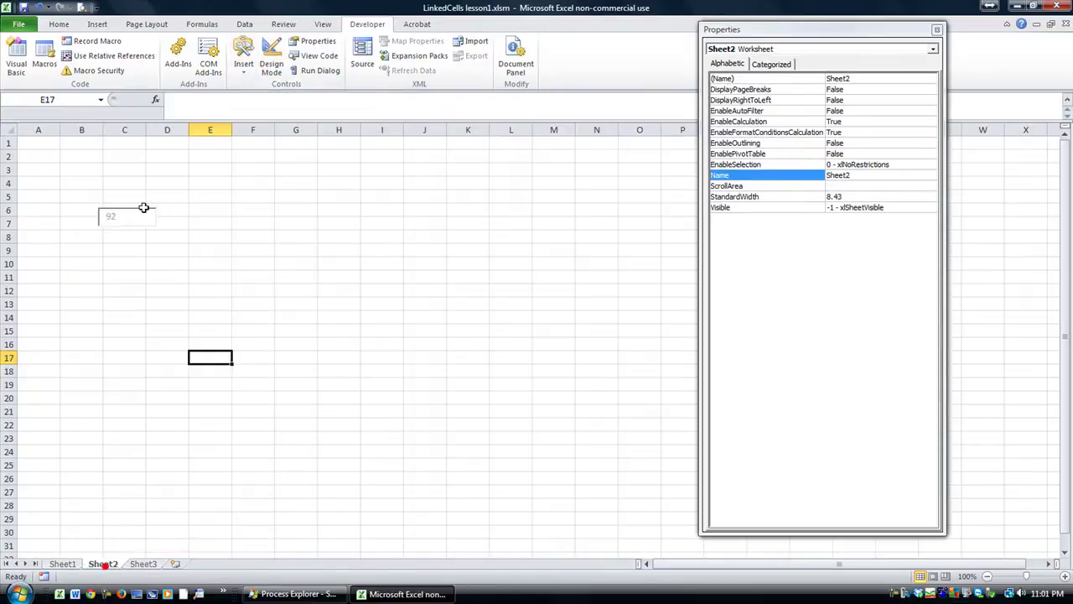
click(271, 60)
click(142, 216)
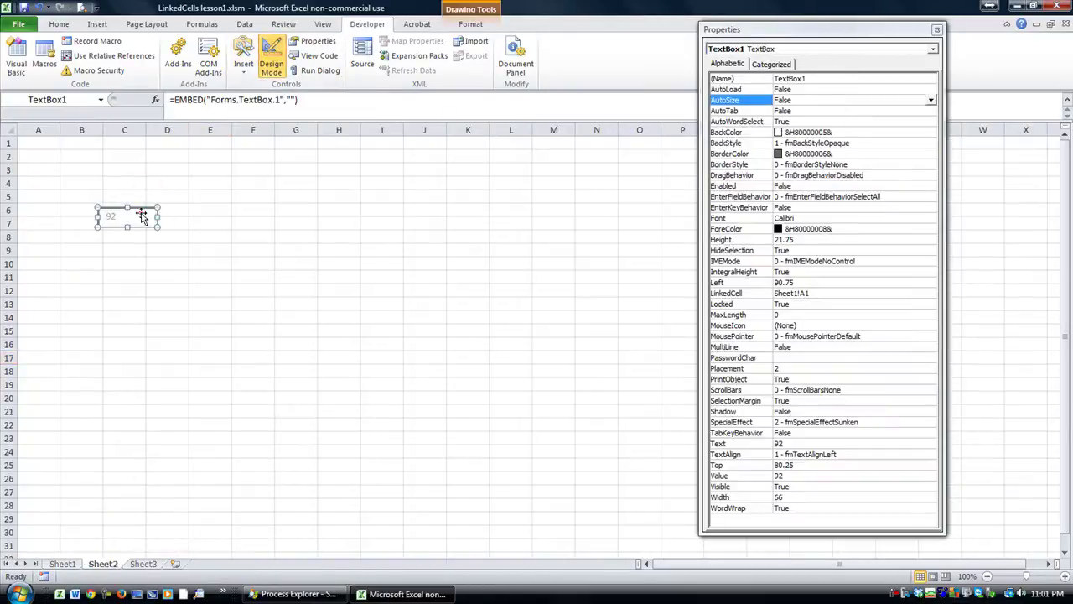
- Move the text box back onto Sheet1 at B4, then choose the ActiveX Check Box control
click(120, 352)
click(72, 565)
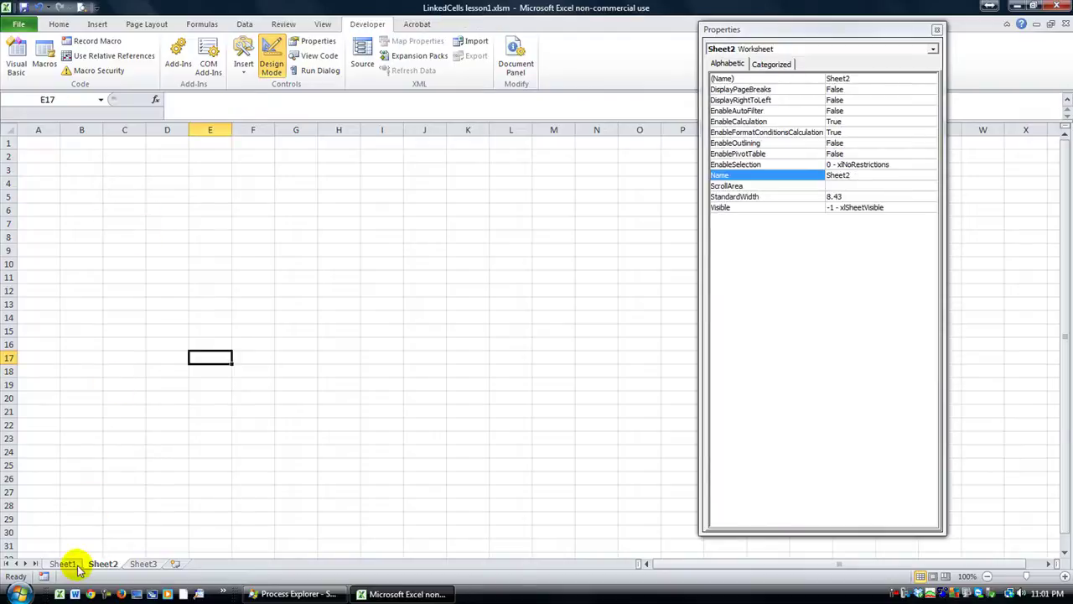
click(216, 269)
key(ctrl+v)
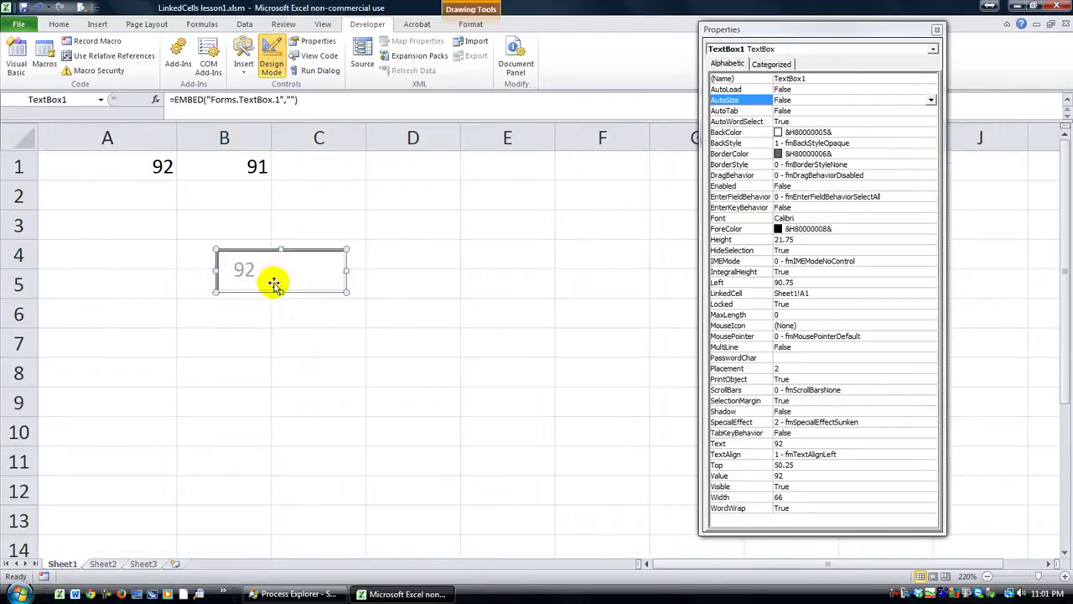
click(340, 359)
click(290, 260)
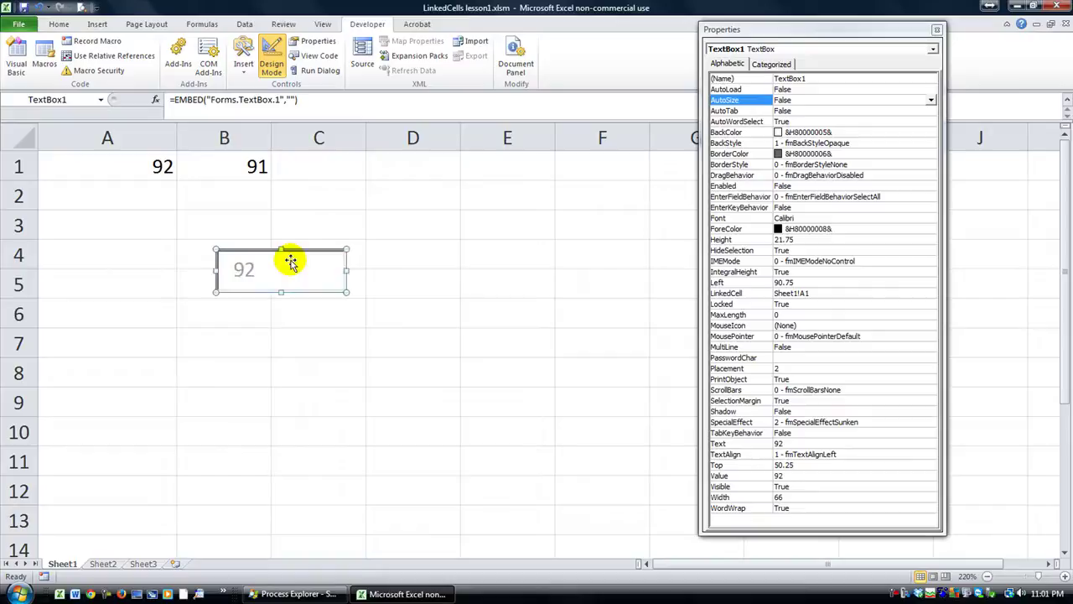
click(151, 283)
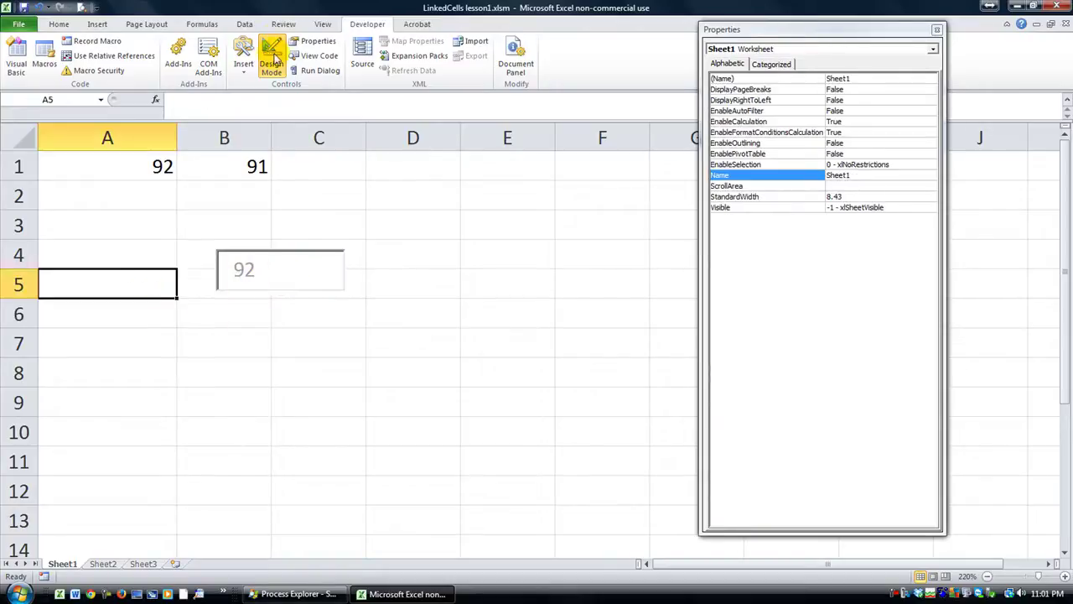
click(243, 52)
click(260, 136)
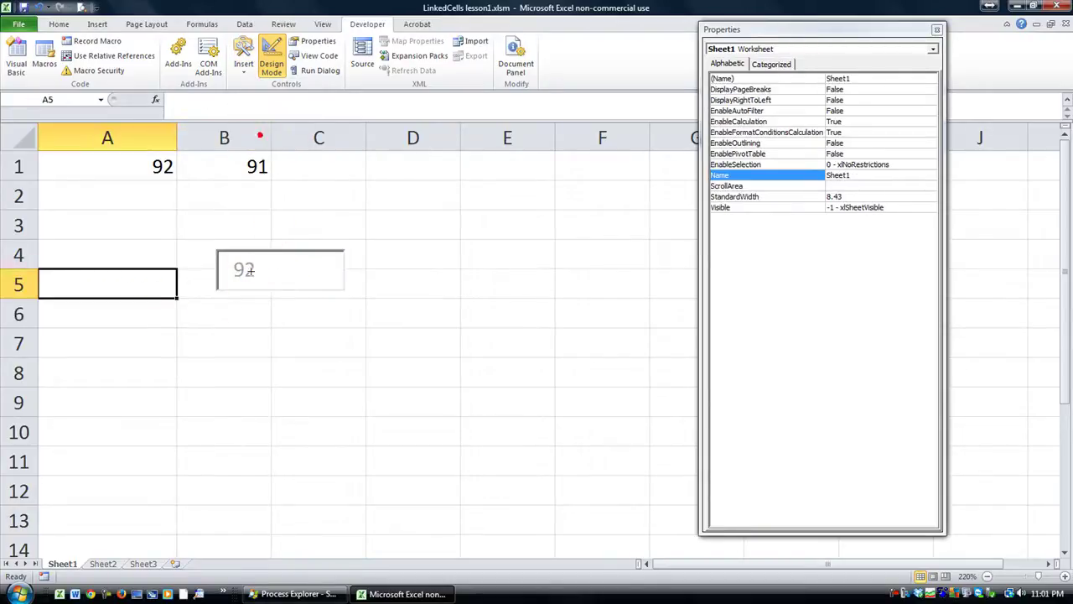
- Place an ActiveX check box below the text box and caption it True?
click(218, 303)
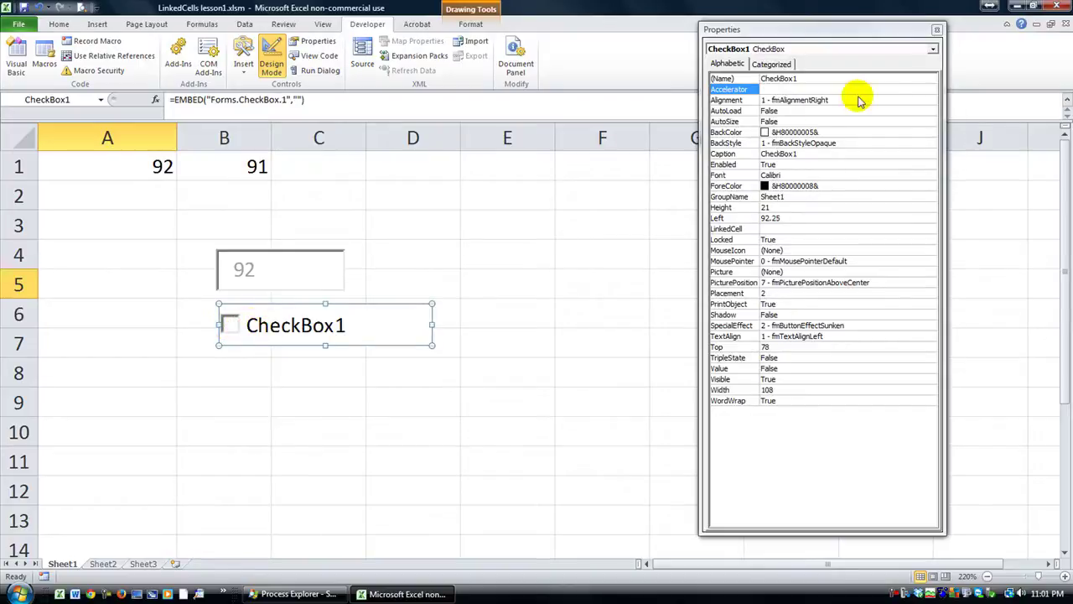
click(809, 154)
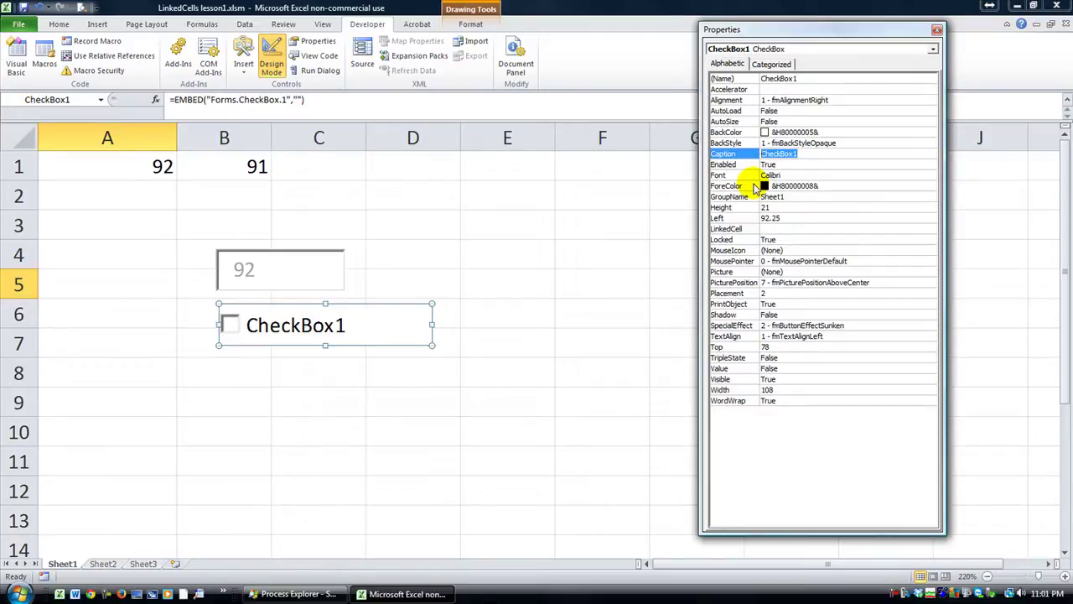
text(T)
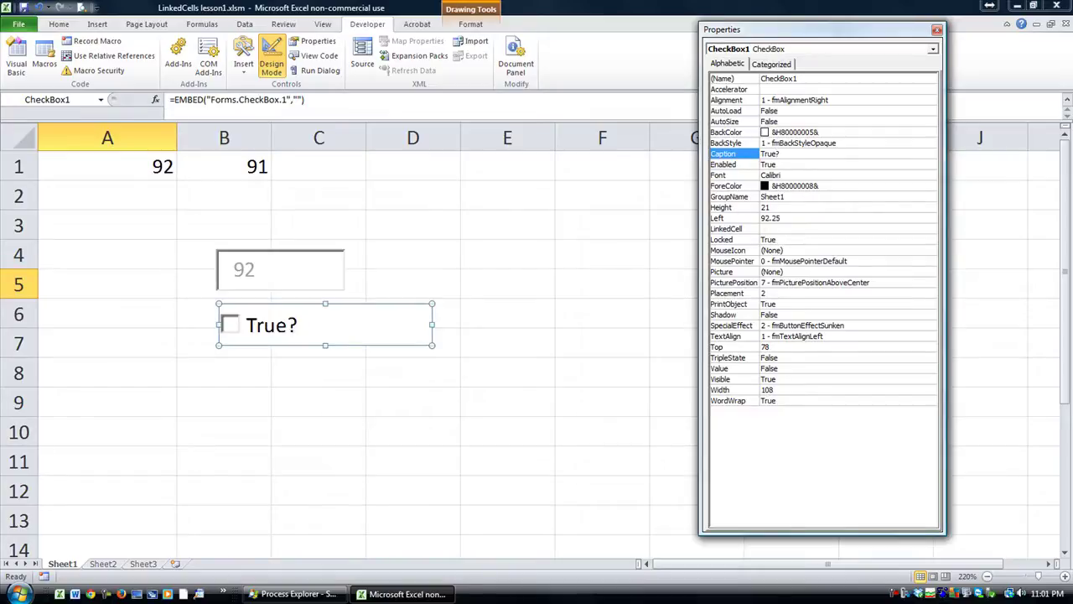
- Test the True? box outside Design Mode, then reselect it and choose its LinkedCell property
click(271, 52)
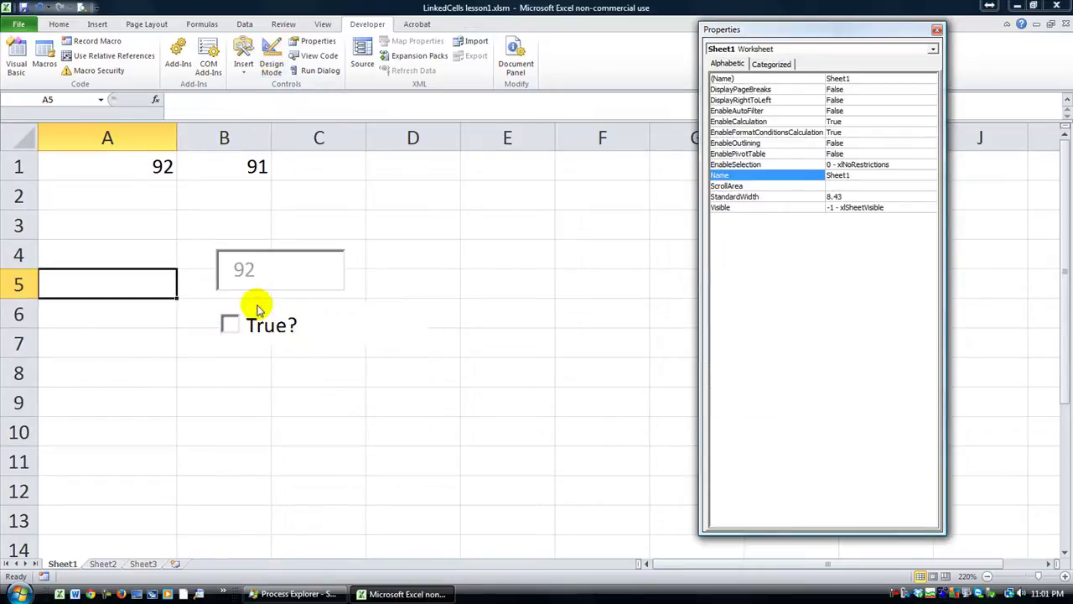
click(231, 327)
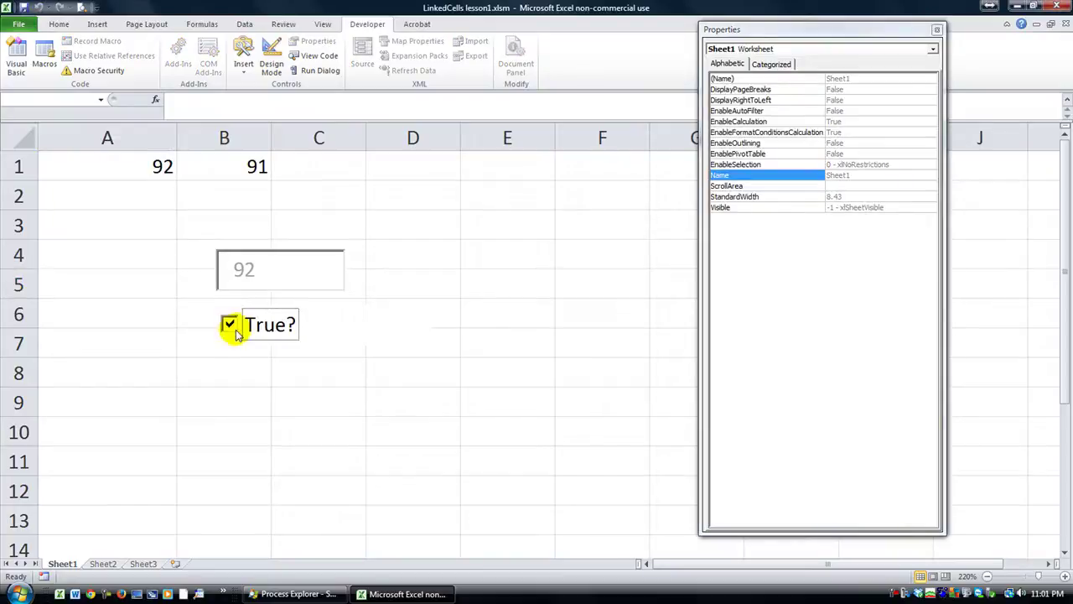
click(238, 370)
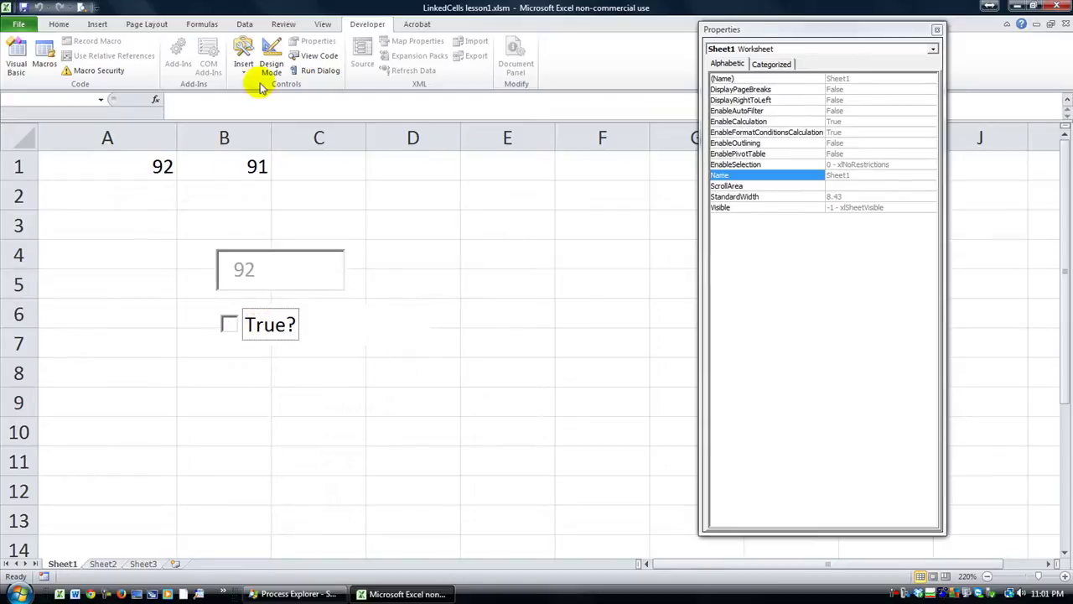
click(126, 196)
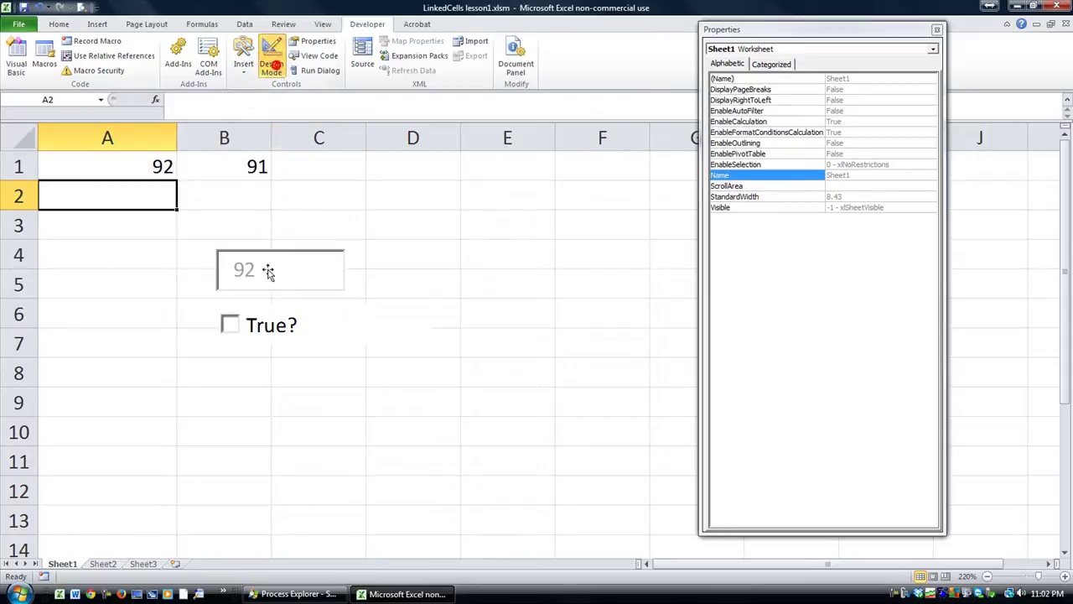
click(251, 324)
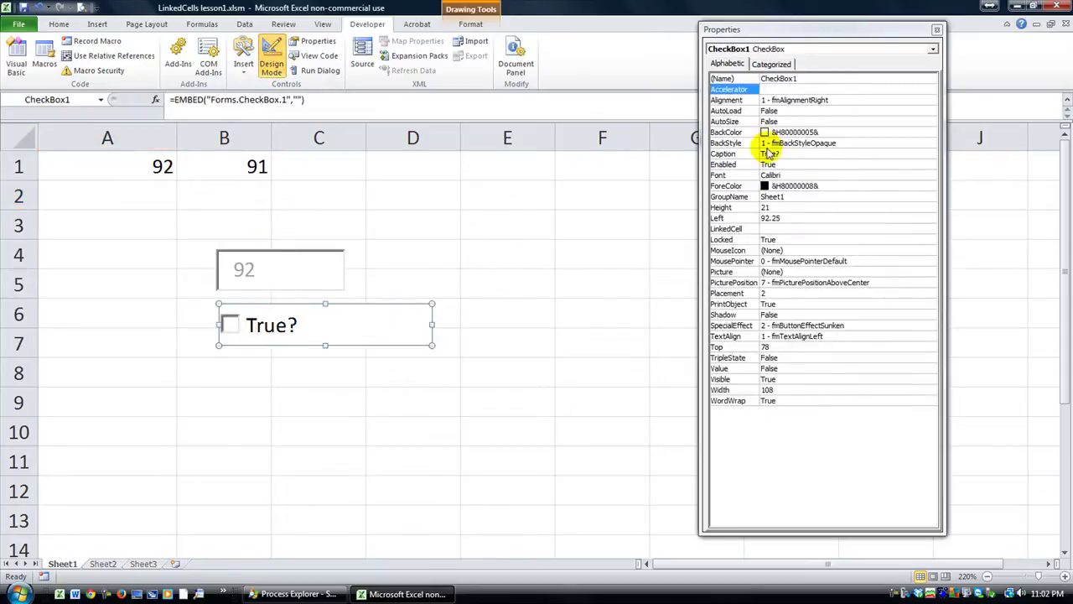
click(769, 228)
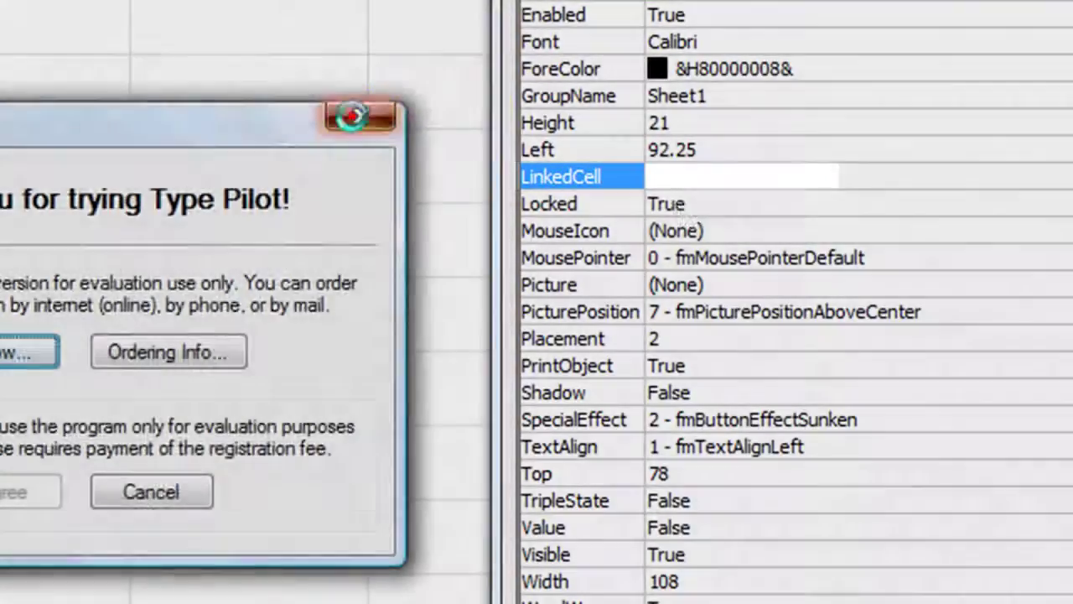
- Dismiss the Type Pilot window and set the check box's LinkedCell to A2
click(361, 116)
click(752, 175)
text(a2)
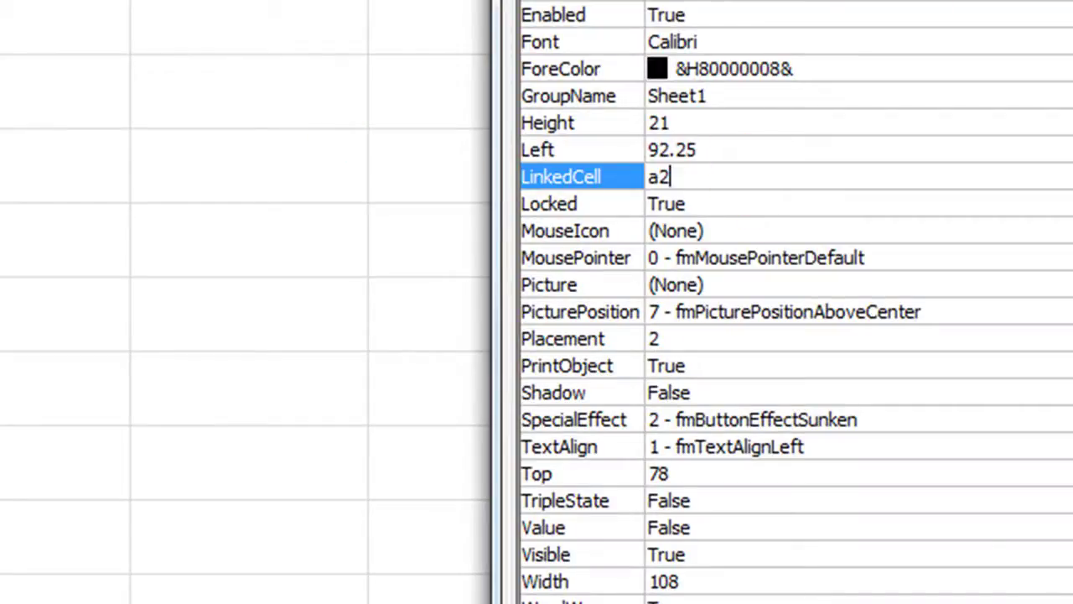
key(Return)
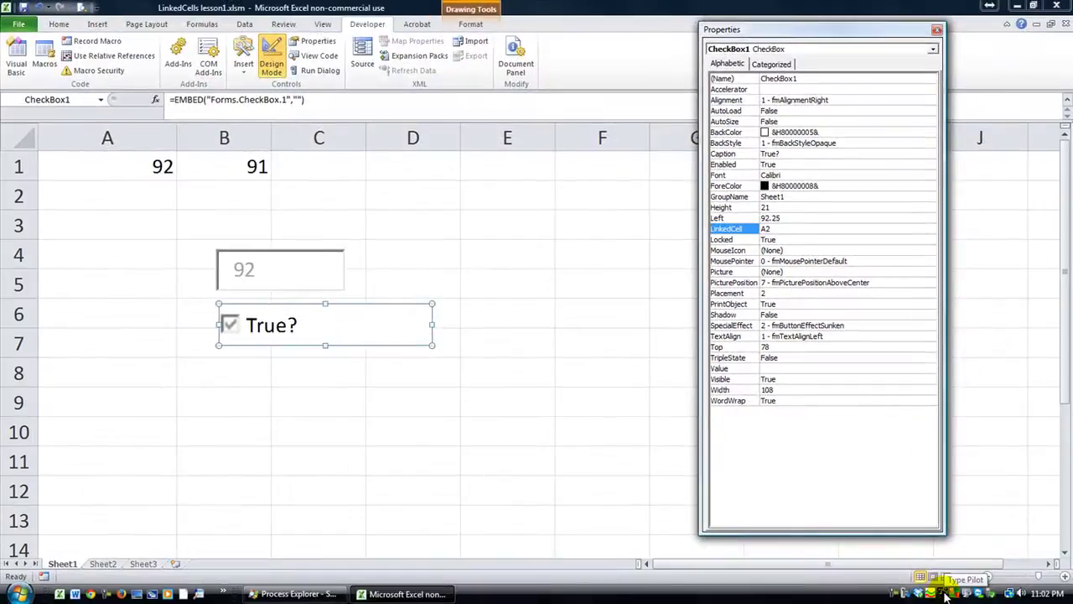
- Leave Design Mode and toggle the True? box on and off, watching A2 switch TRUE/FALSE
click(271, 63)
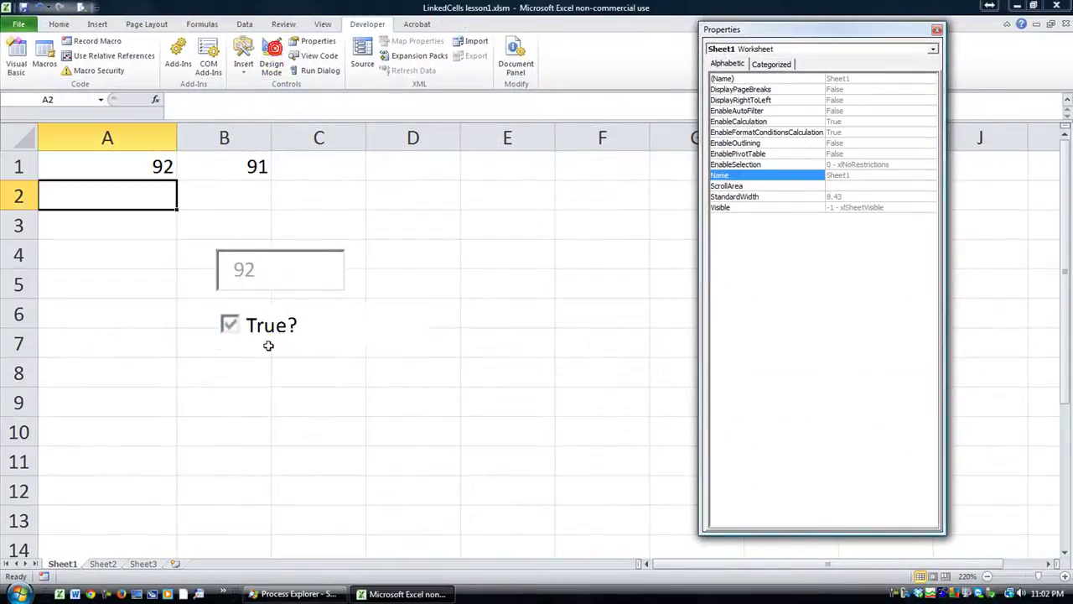
click(233, 327)
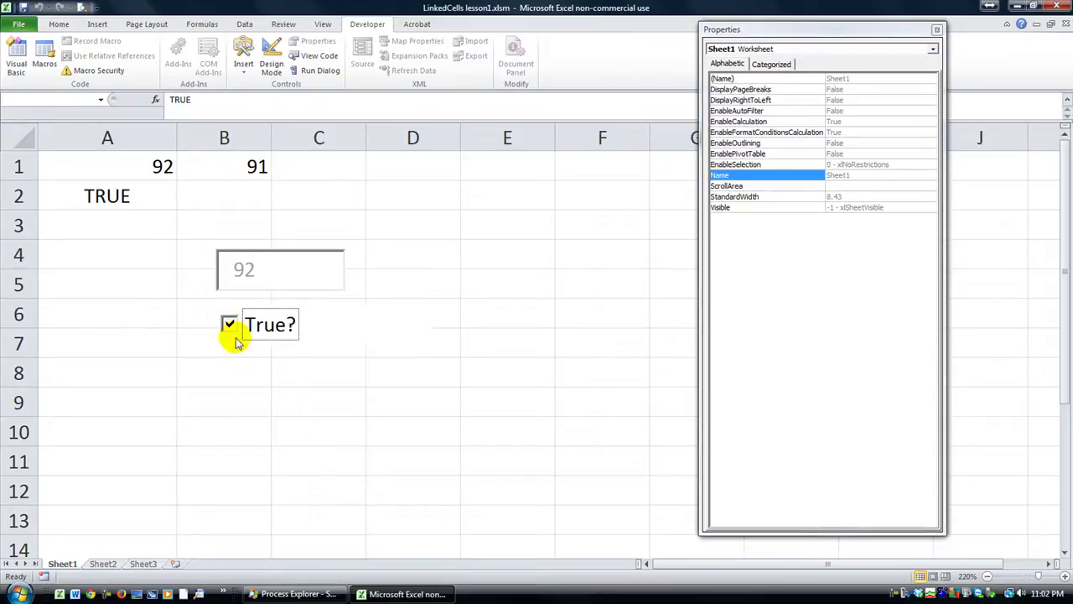
click(229, 326)
click(228, 324)
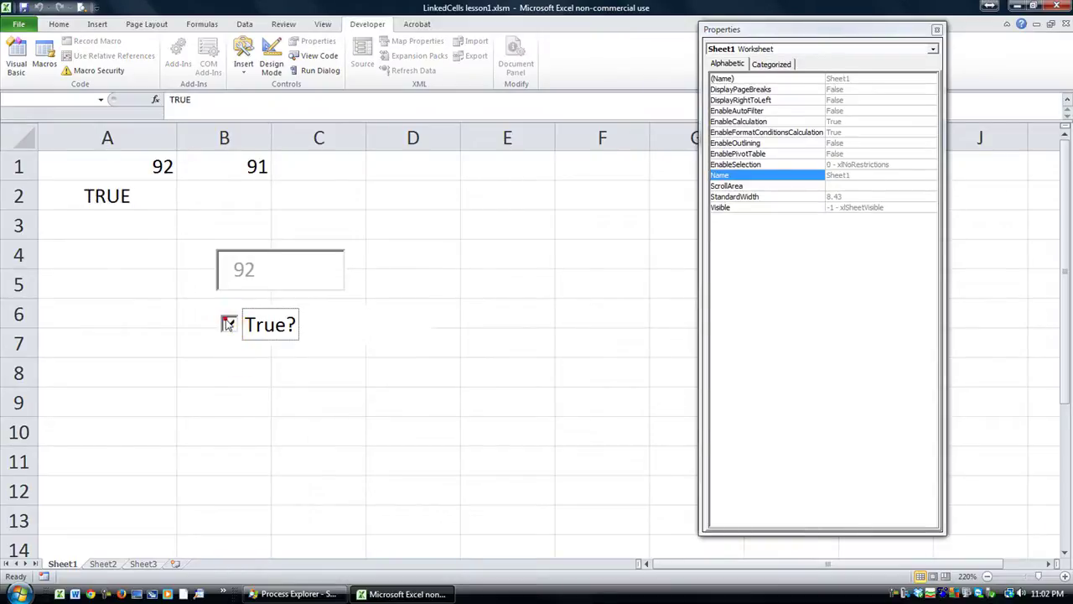
click(228, 324)
click(228, 324)
- Replace FALSE in A2 with true so the linked check box becomes ticked
click(112, 194)
double_click(146, 199)
double_click(146, 199)
key(Escape)
click(131, 244)
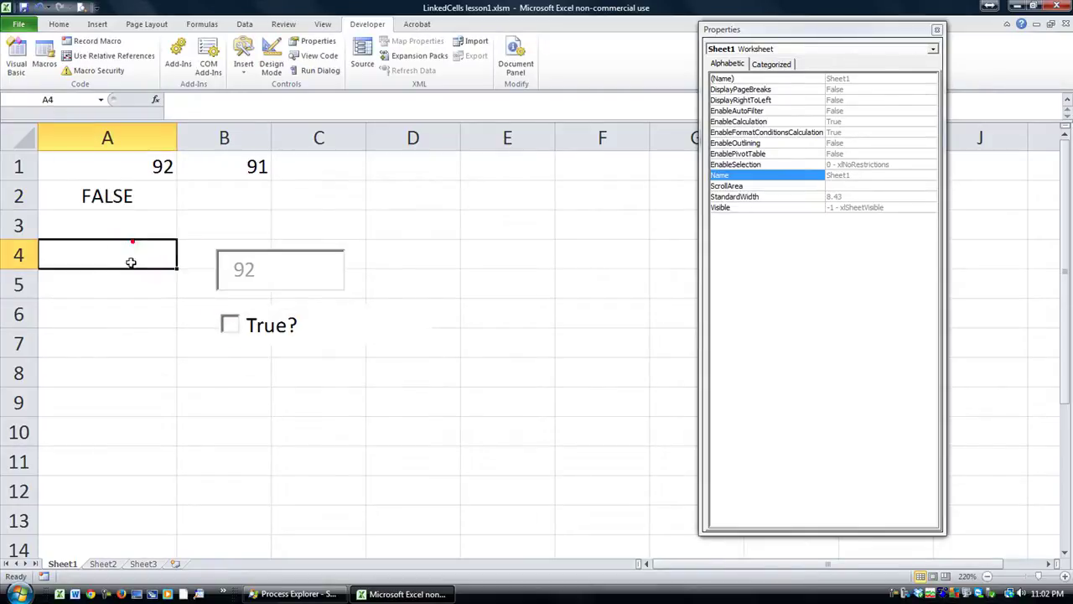
click(145, 193)
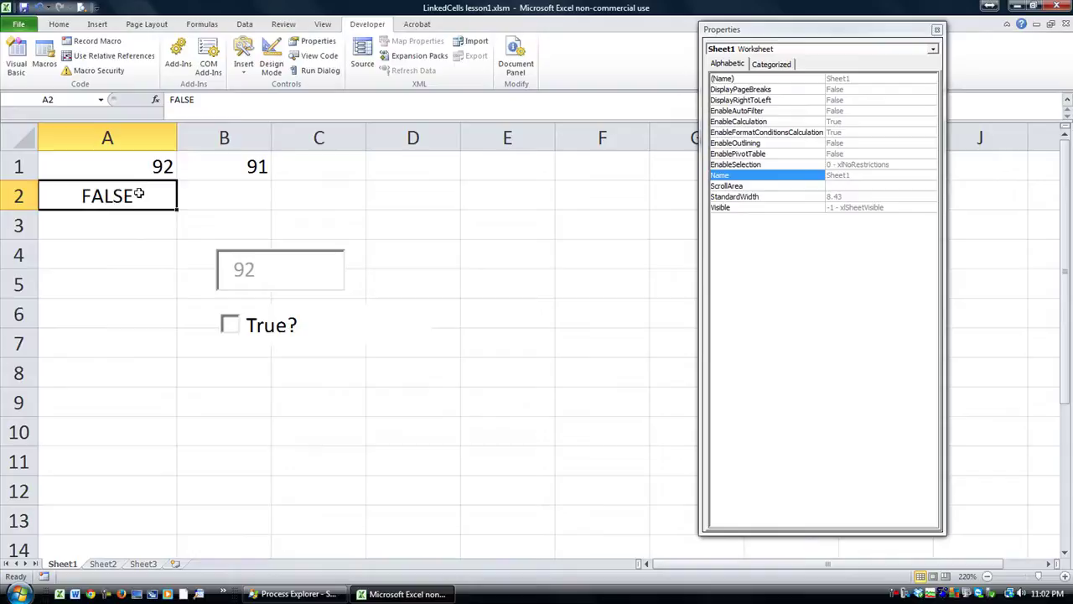
double_click(139, 194)
drag(134, 194, 78, 194)
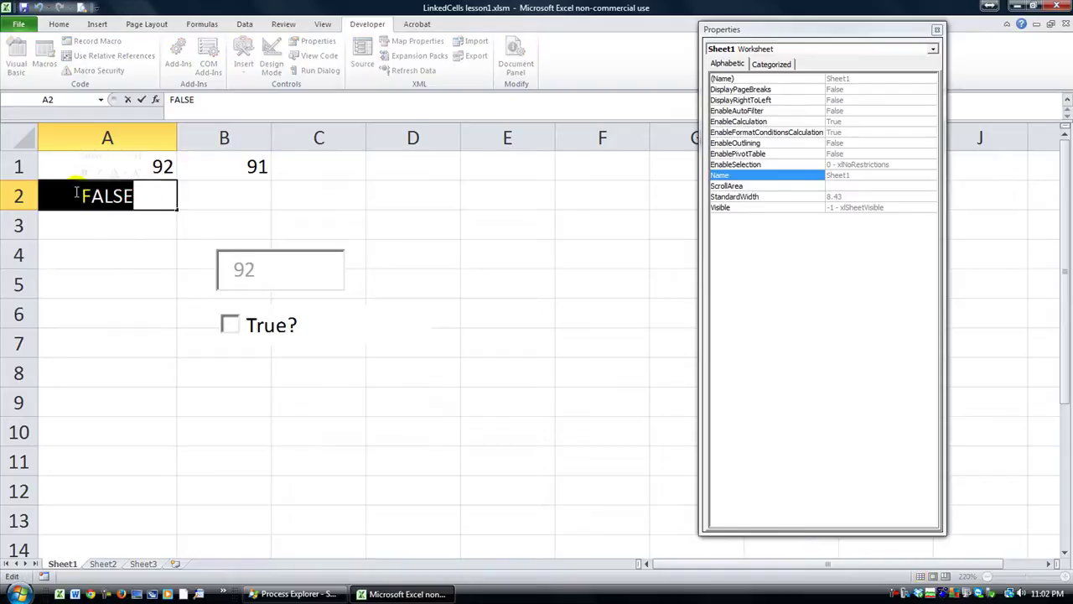
text(true)
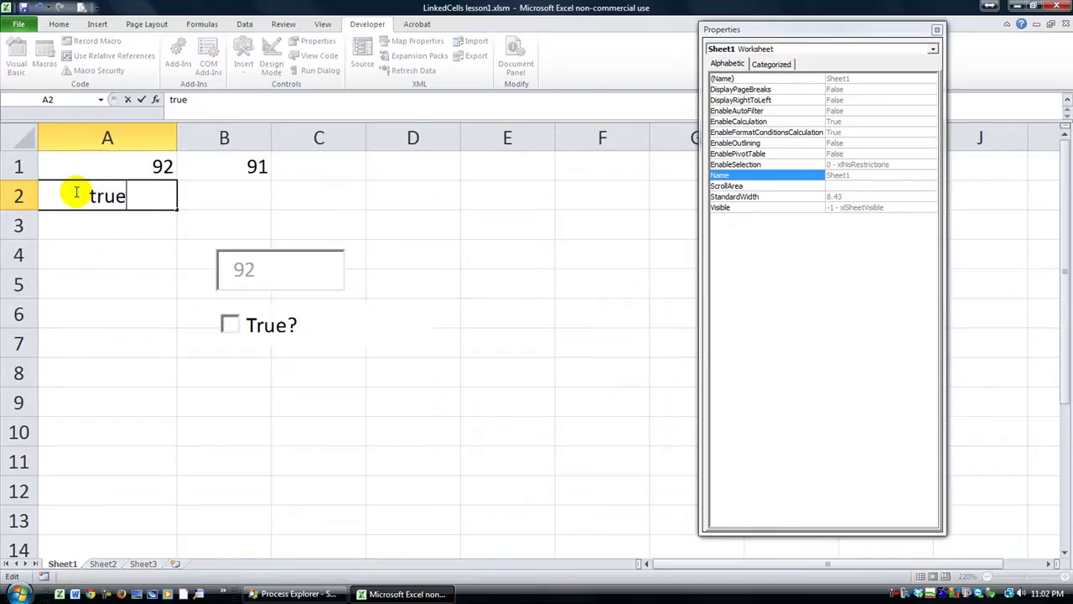
key(Return)
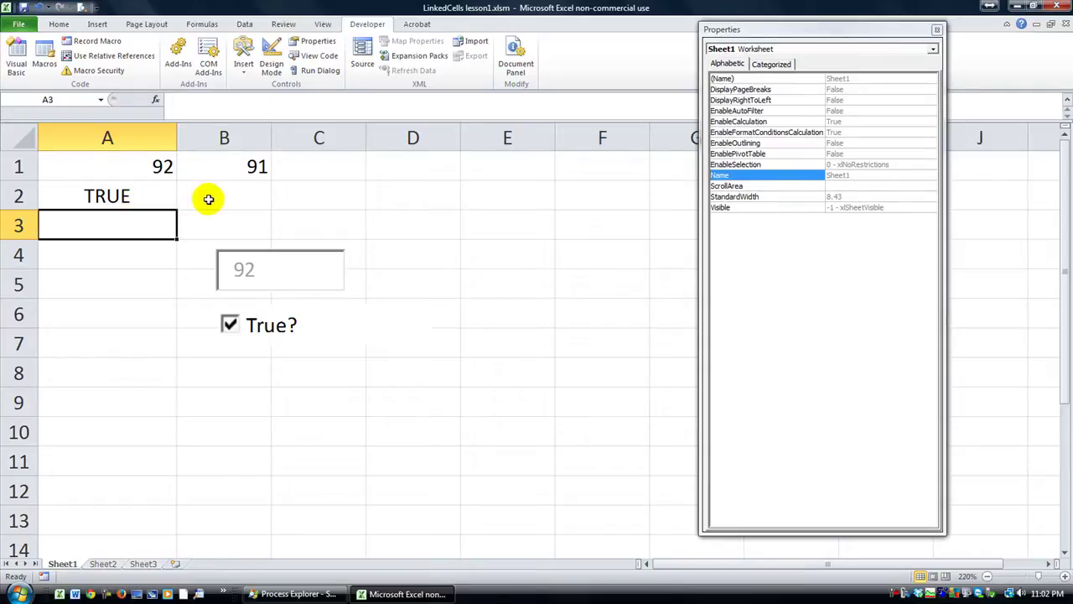
- Untick the box and enter =IF(A2=TRUE,"Active","Inactive") in B2, accepting Excel's correction
click(232, 329)
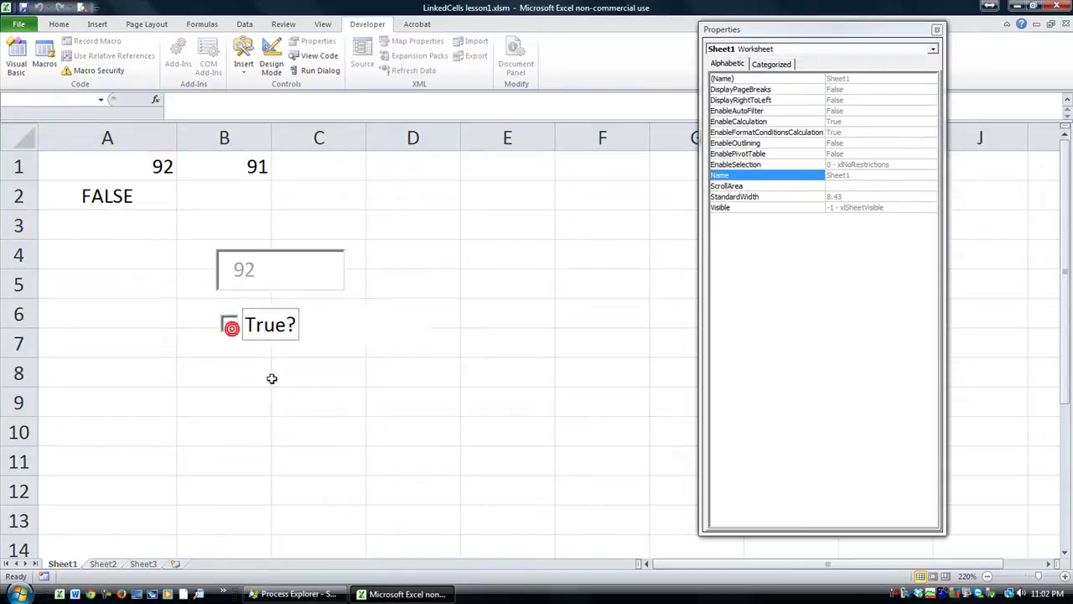
click(220, 201)
text(=)
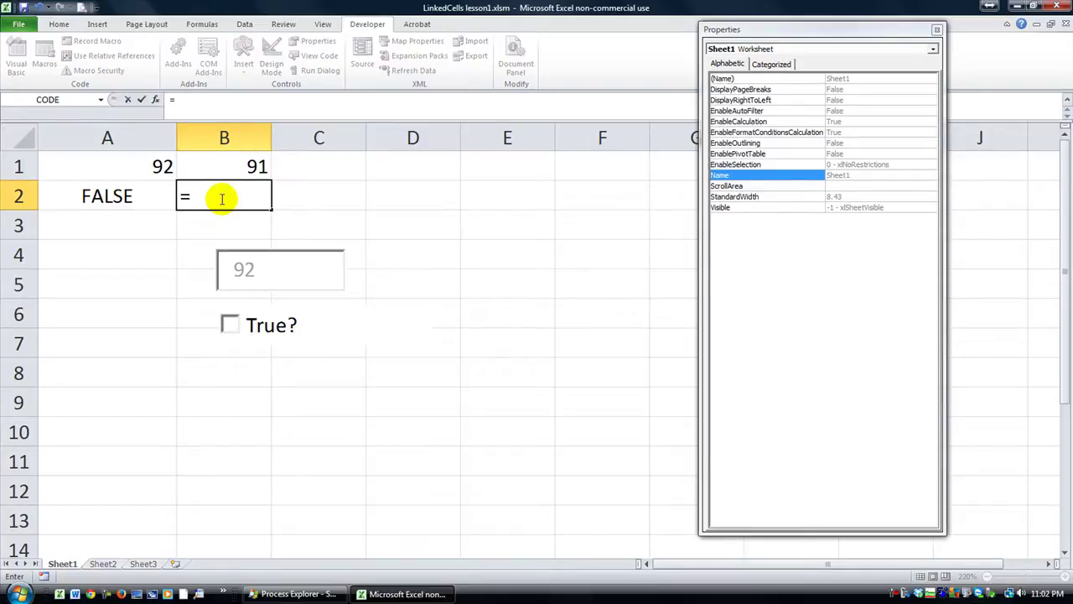
click(107, 196)
key(BackSpace)
key(BackSpace)
text(IF()
key(Left)
text(=true,)
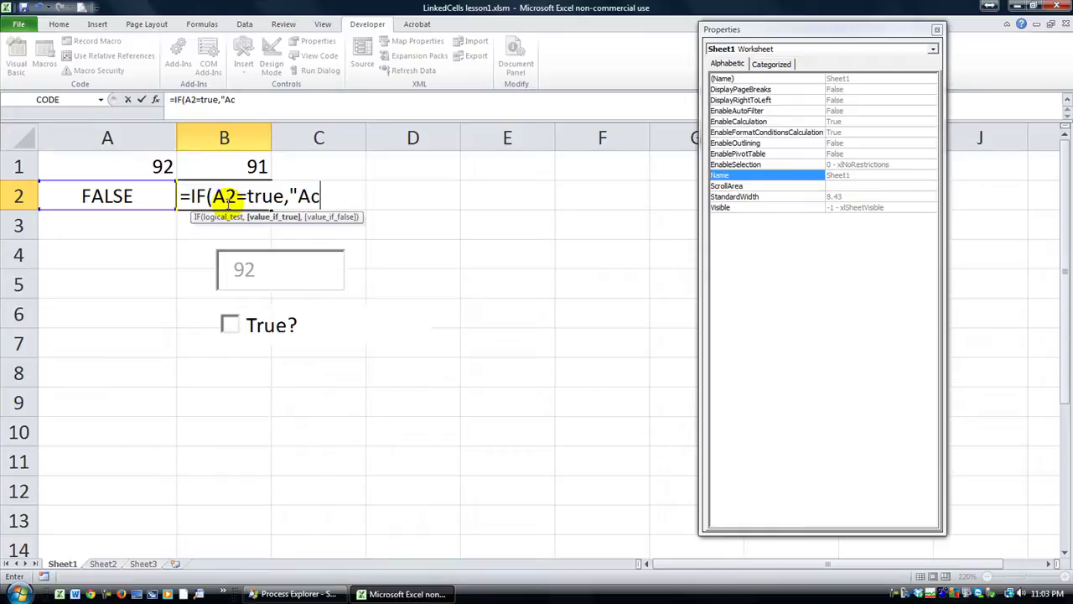
text(,"Inactive)
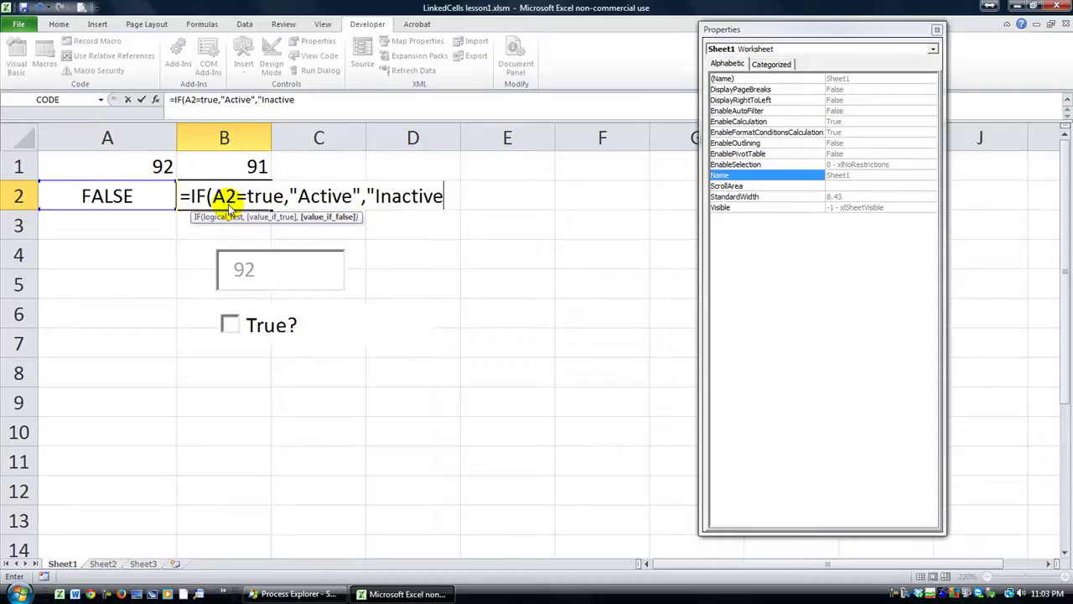
key(Return)
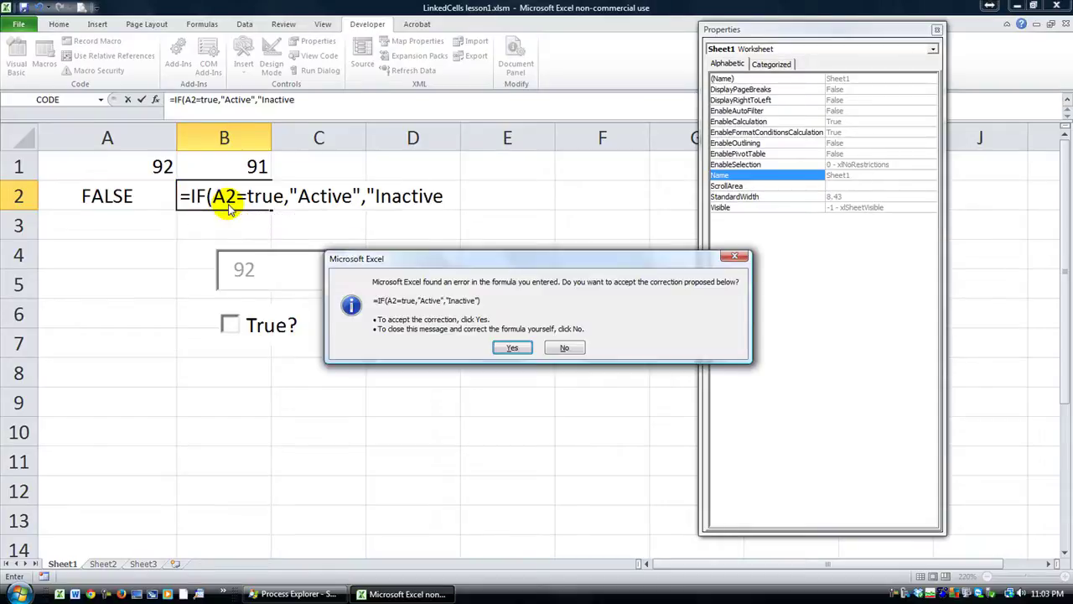
click(512, 348)
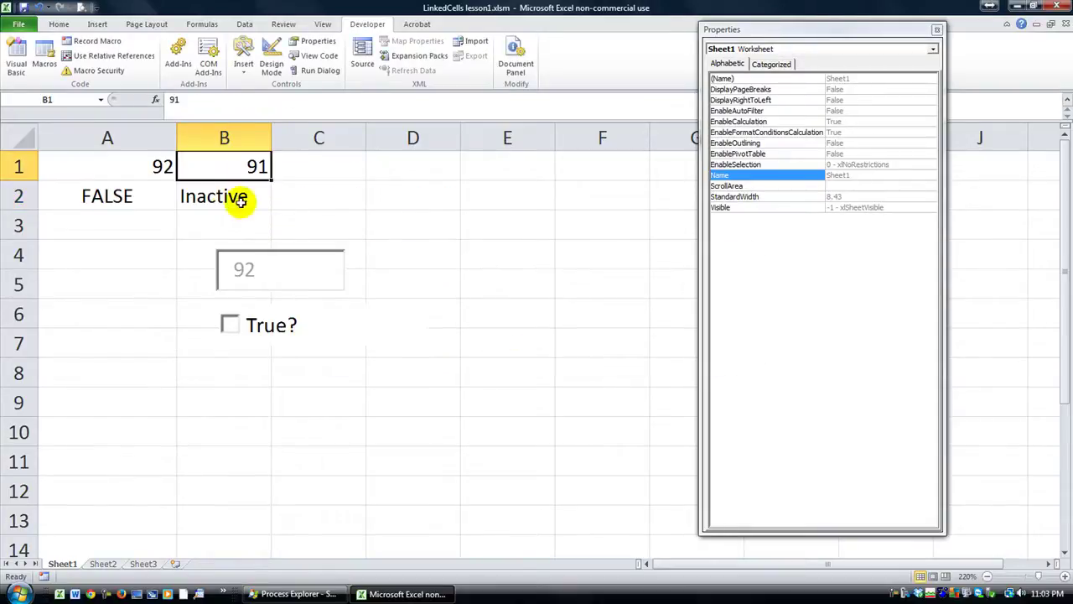
click(208, 190)
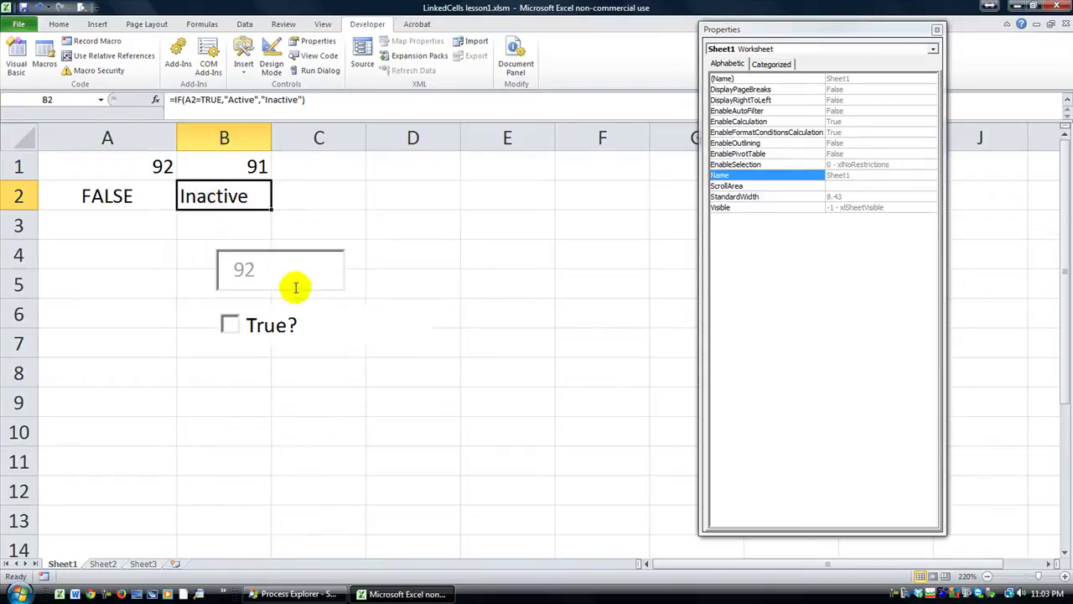
- In Design Mode, set the text box's LinkedCell property to B2
click(271, 63)
click(278, 273)
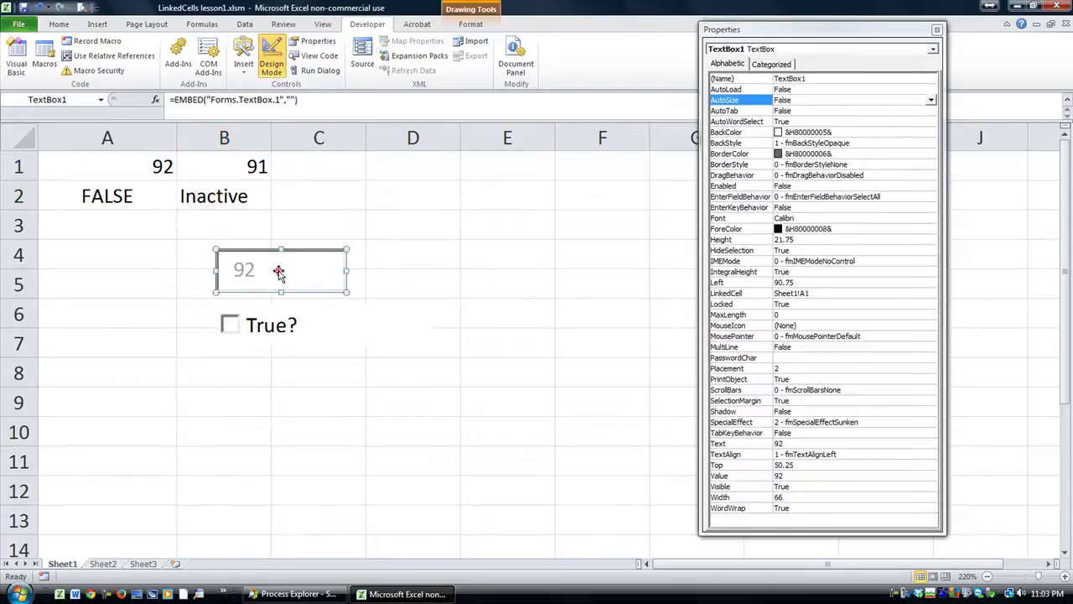
click(816, 293)
click(734, 295)
text(B2)
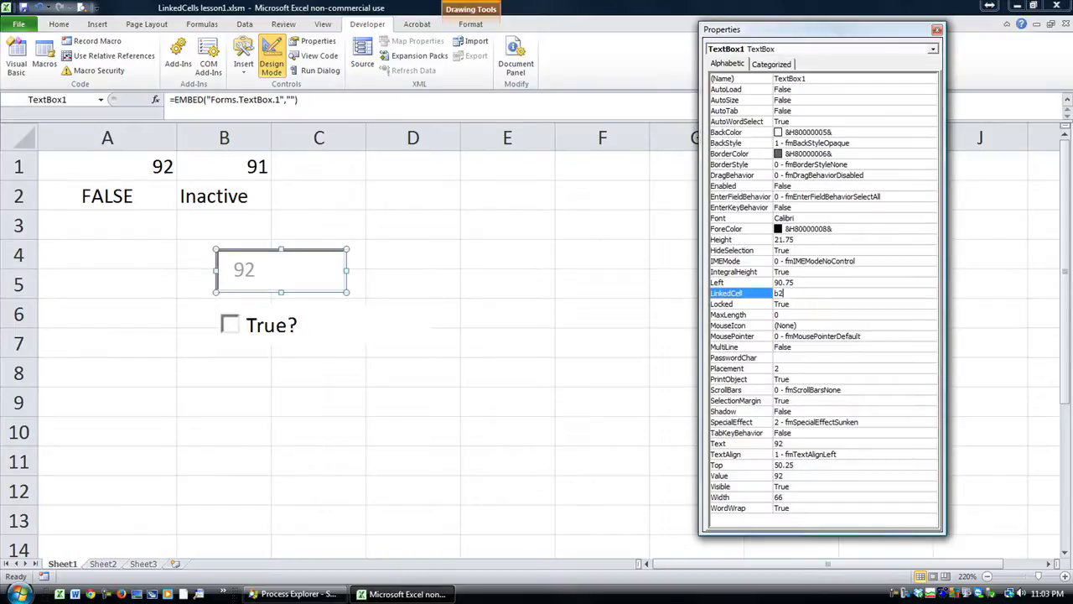
key(Return)
click(319, 377)
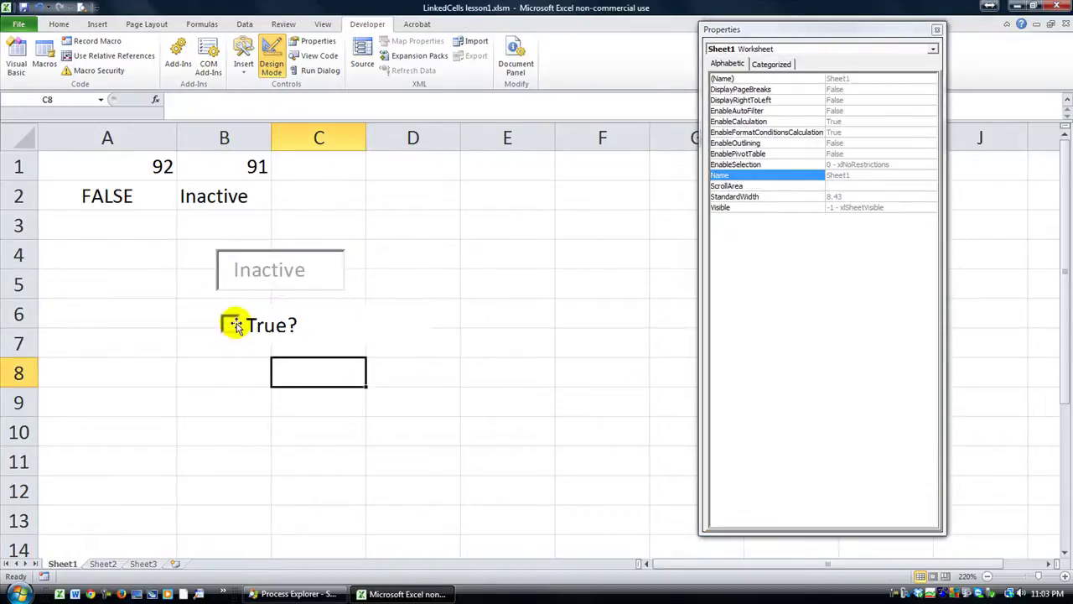
- Leave Design Mode and toggle the True? box to see the text box switch between Active and Inactive
click(271, 63)
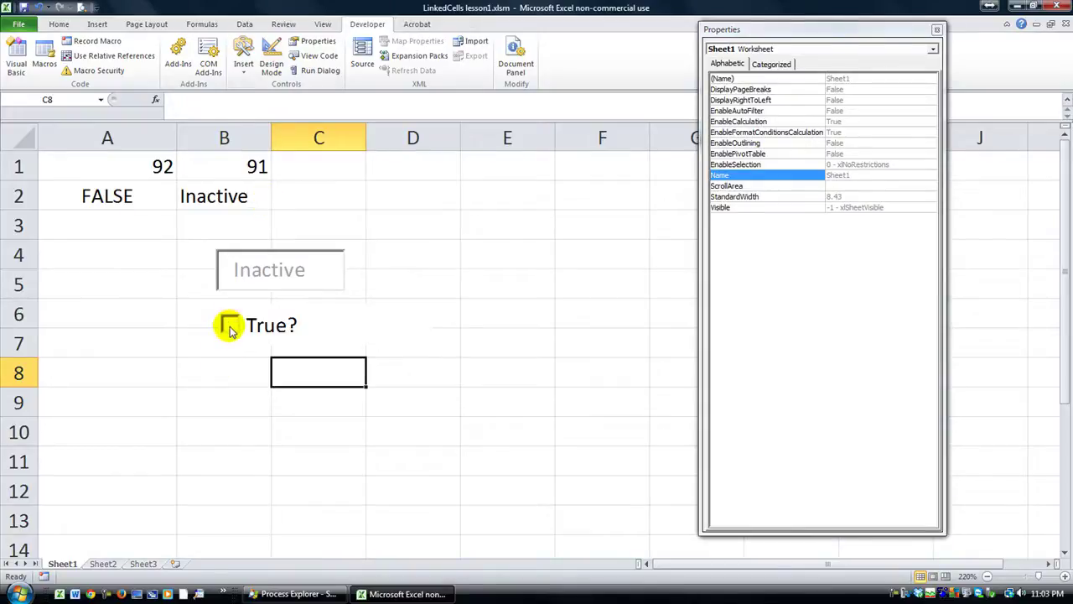
click(230, 327)
click(230, 326)
click(230, 326)
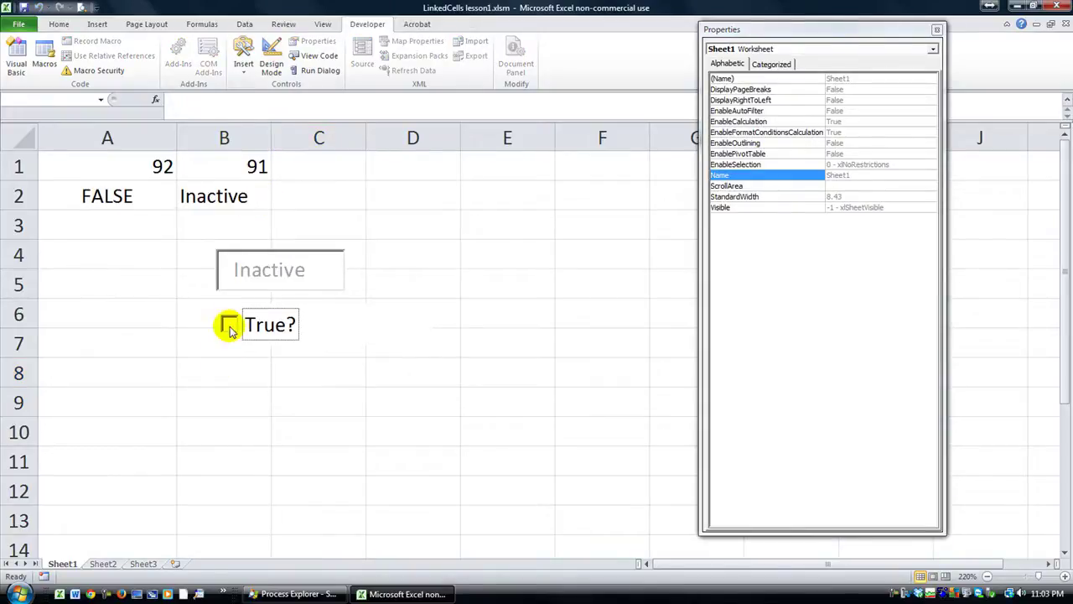
click(230, 326)
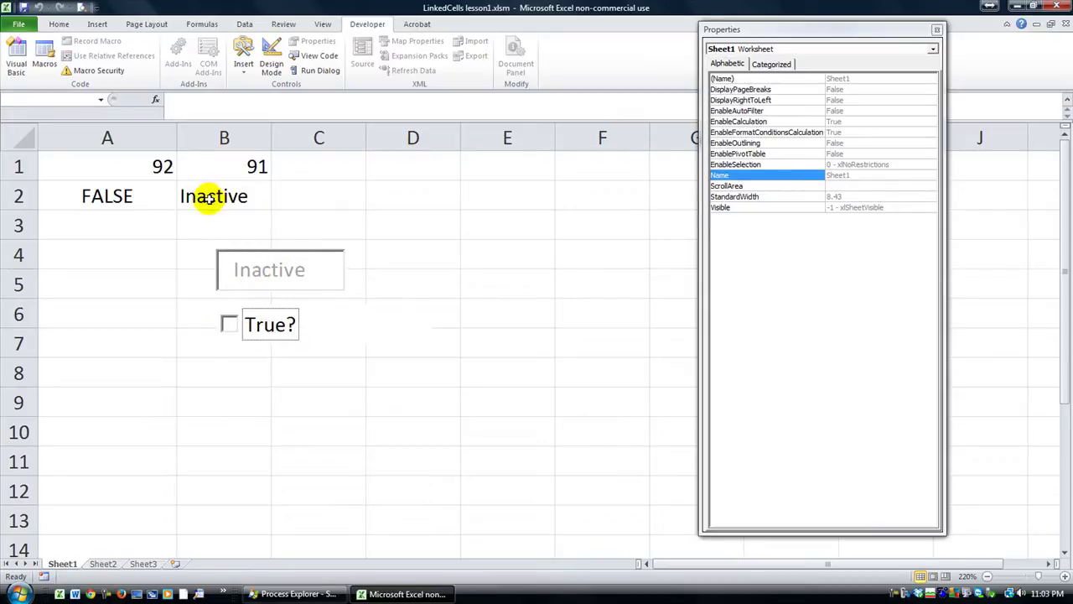
click(230, 323)
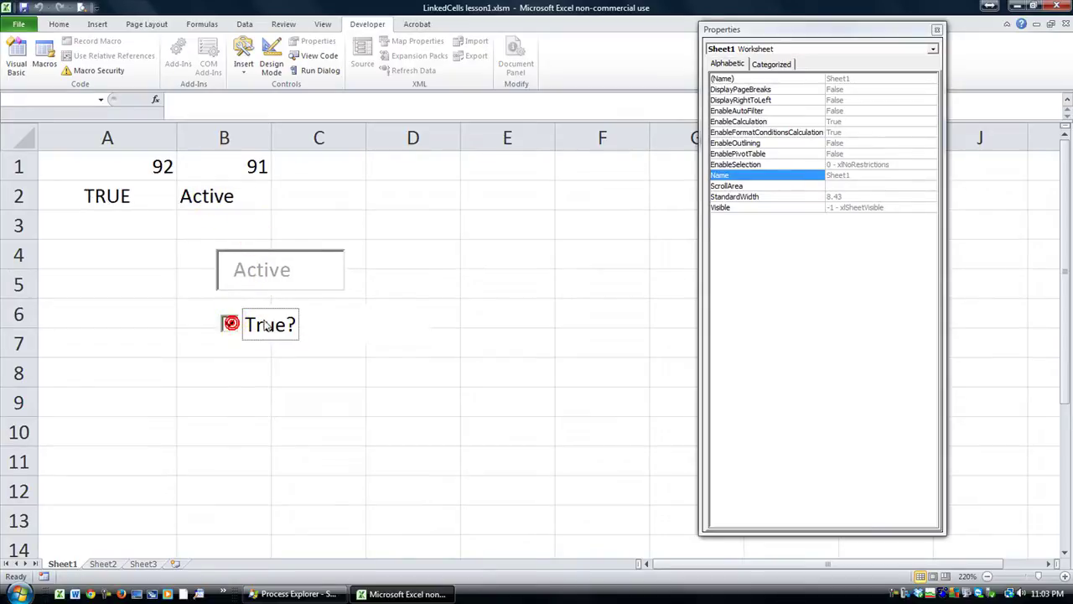
click(228, 324)
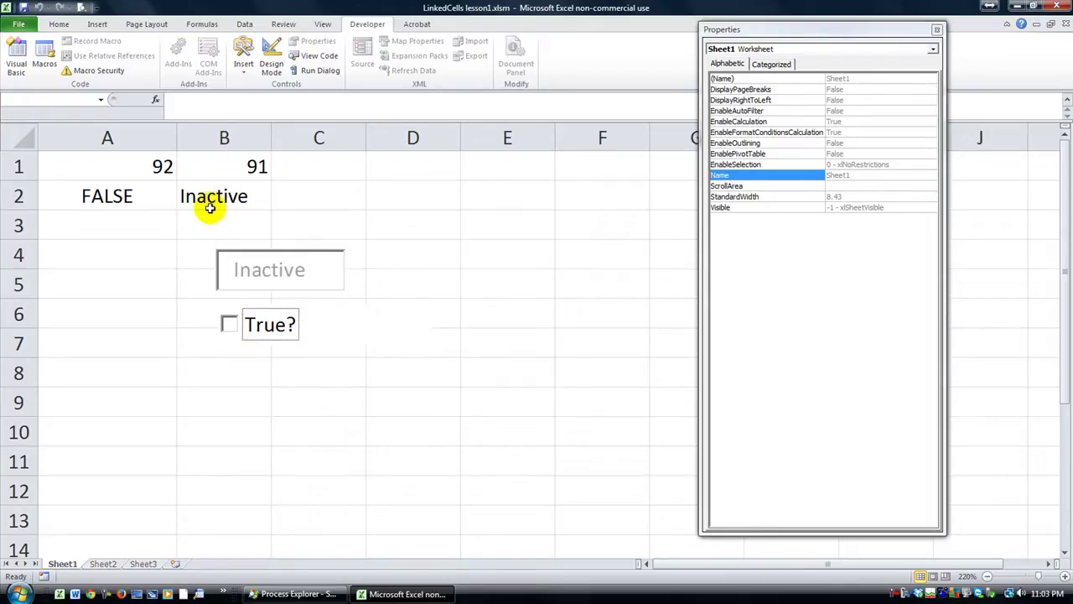
click(227, 268)
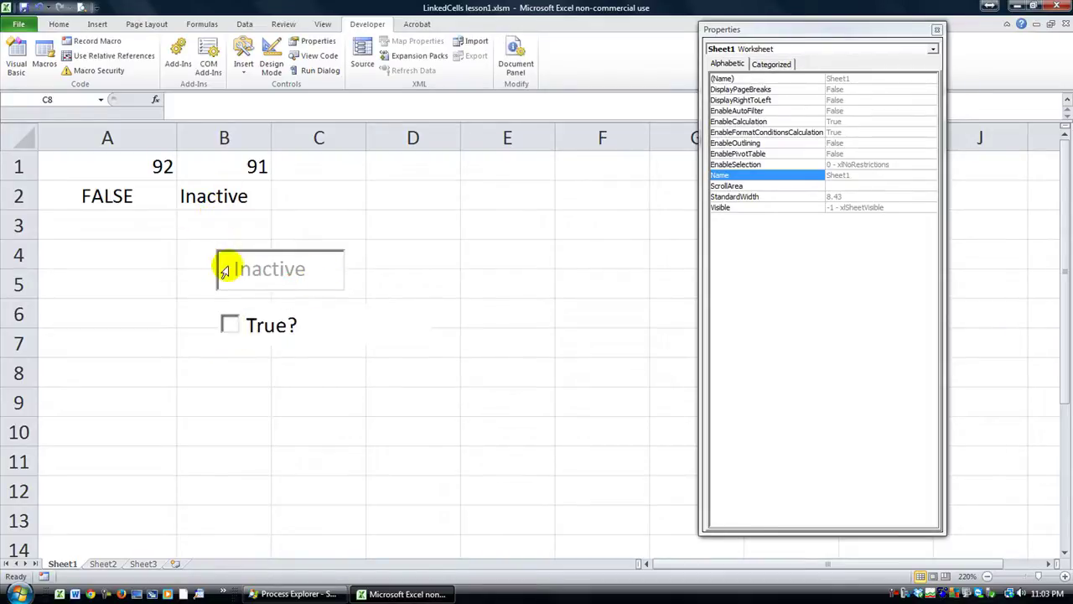
click(273, 67)
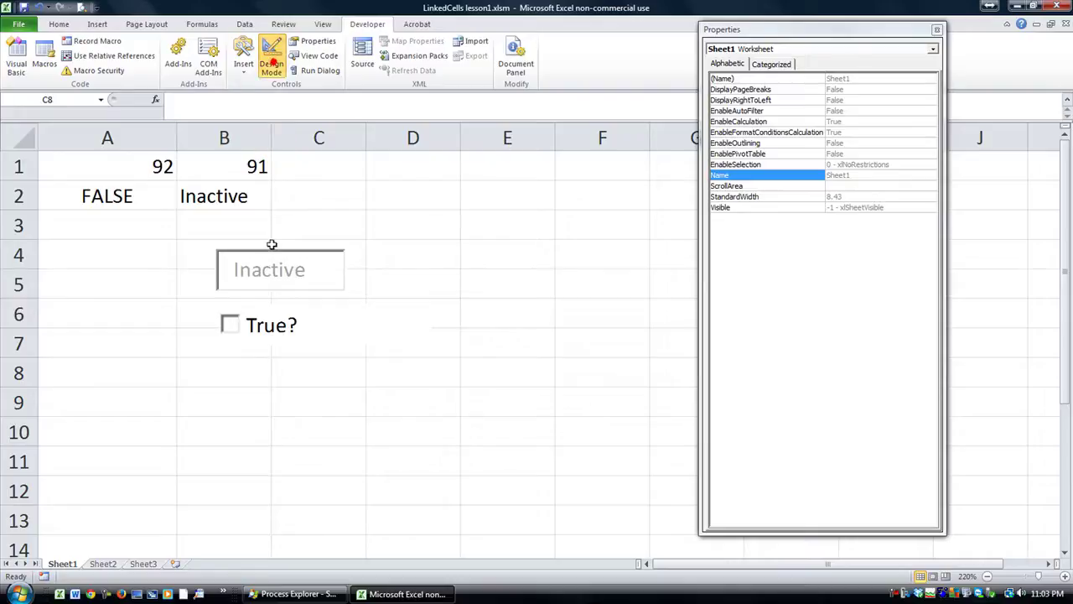
- Set the text box's Enabled property to True, then leave Design Mode
click(259, 270)
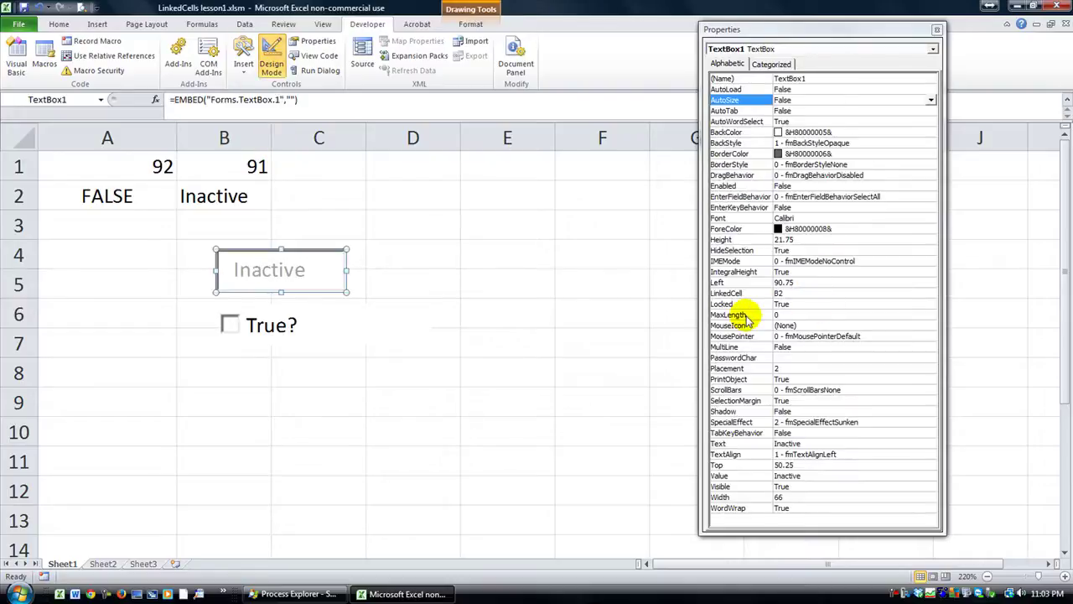
double_click(801, 185)
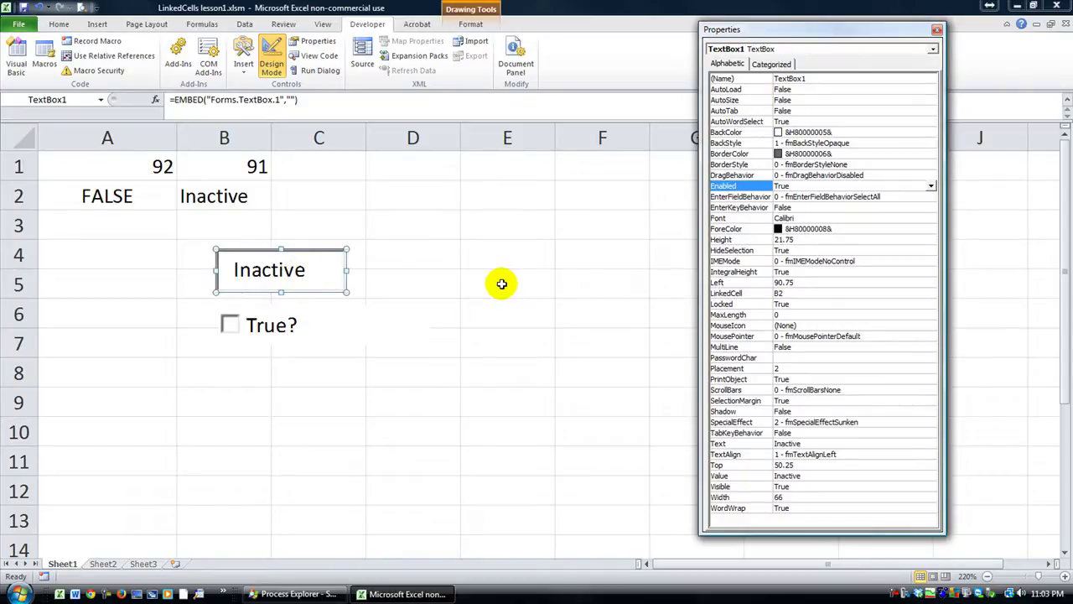
click(406, 276)
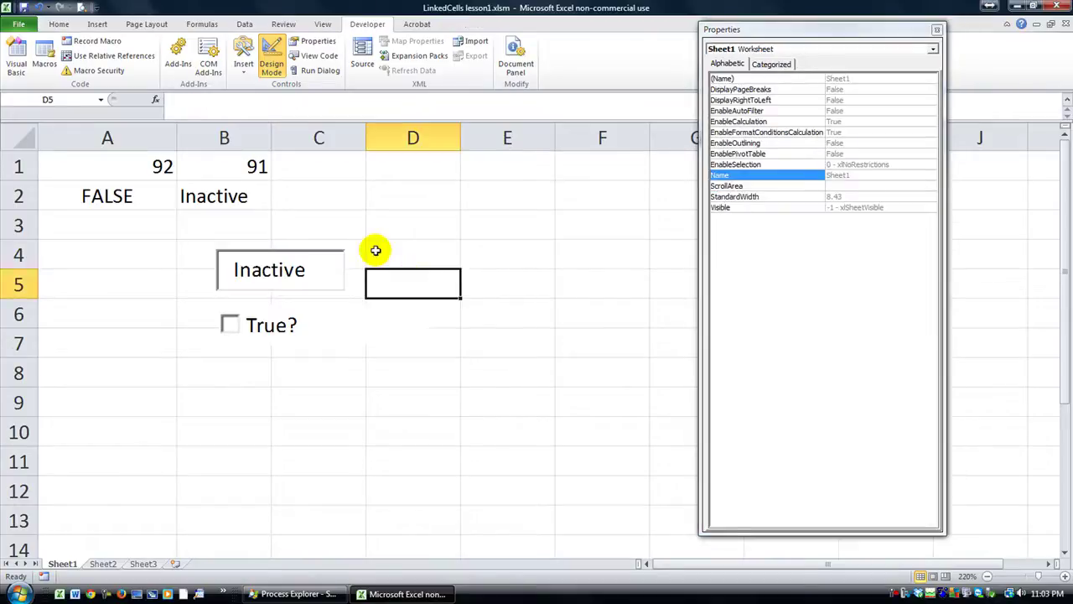
click(271, 61)
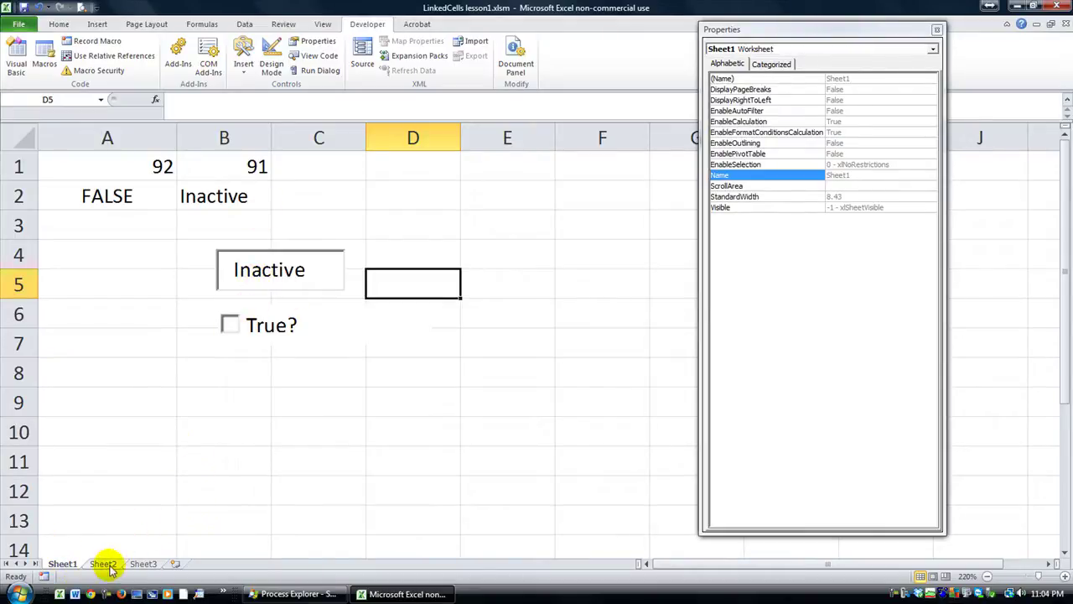
click(132, 201)
click(235, 195)
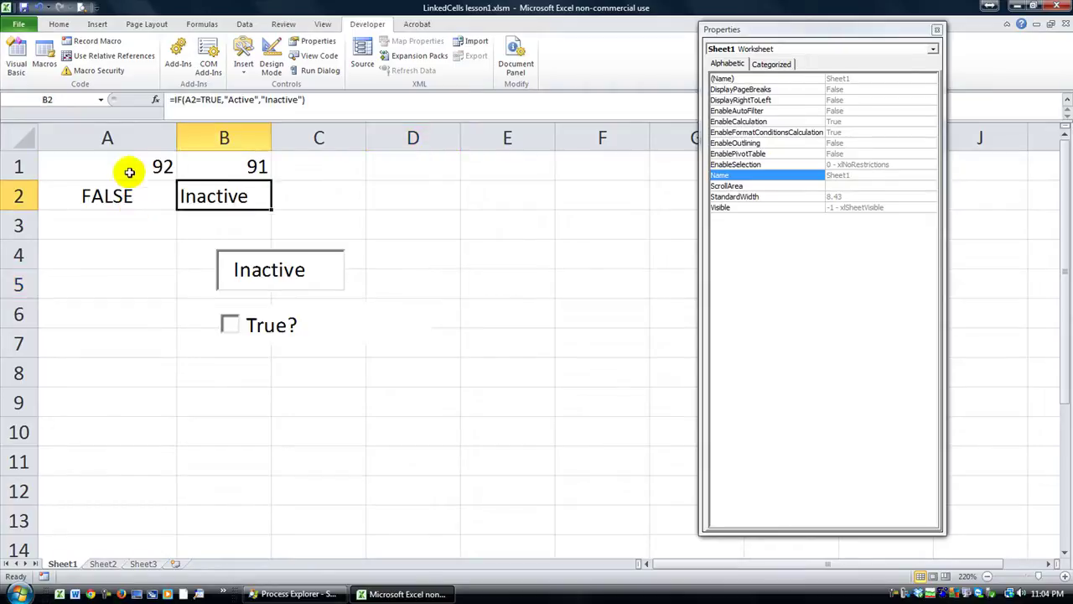
click(101, 564)
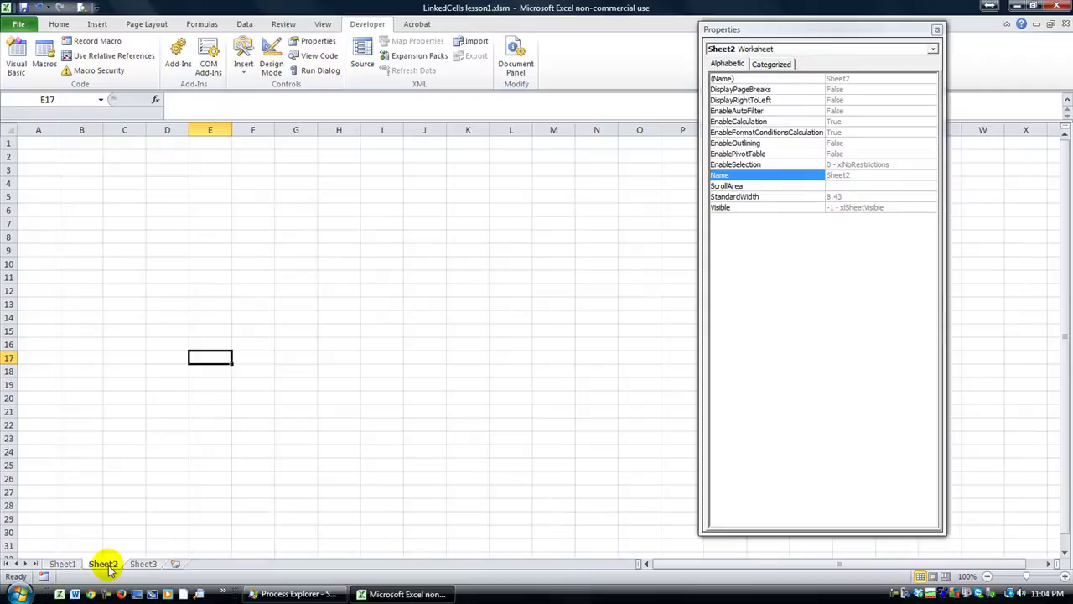
right_click(103, 564)
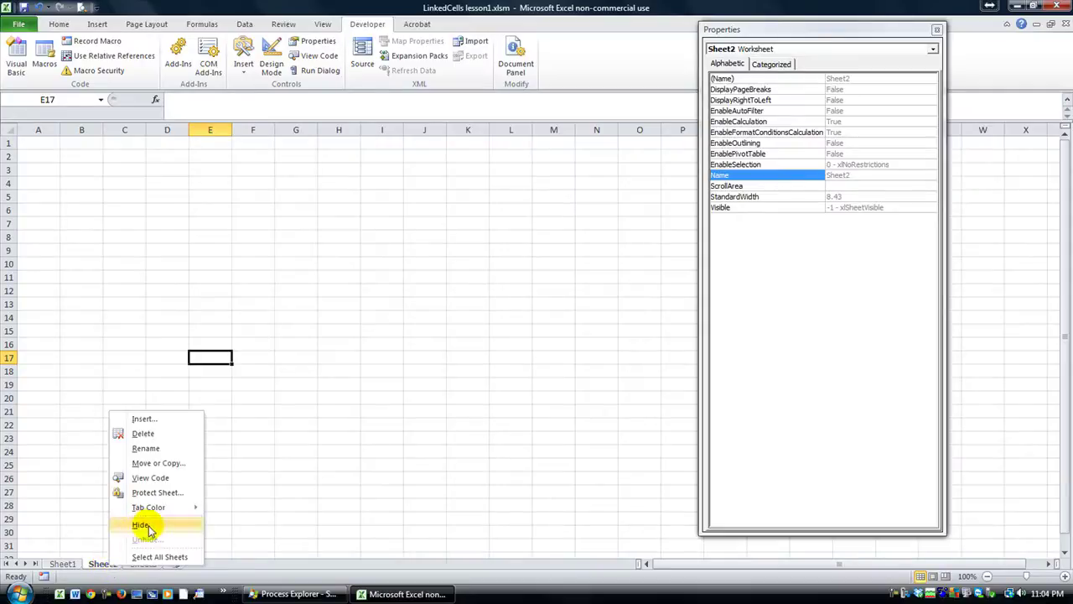
click(67, 565)
click(67, 564)
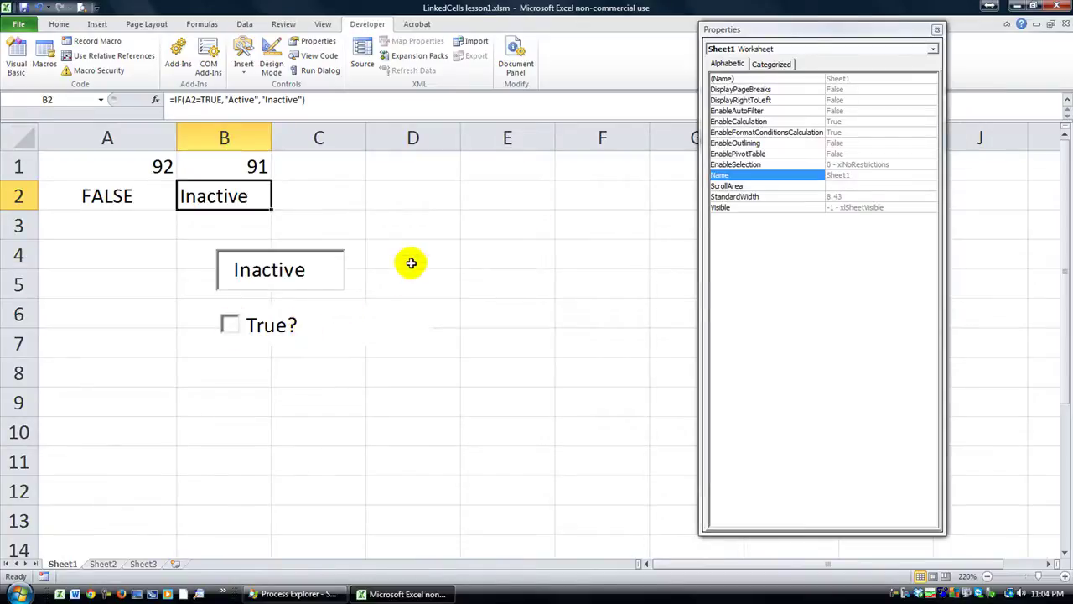
click(498, 257)
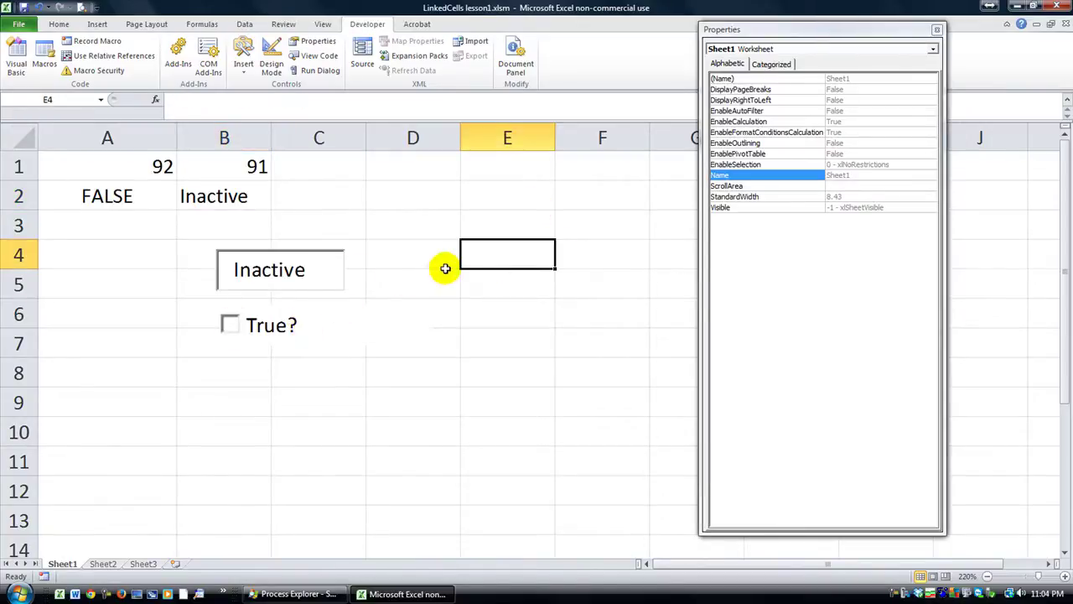
click(327, 271)
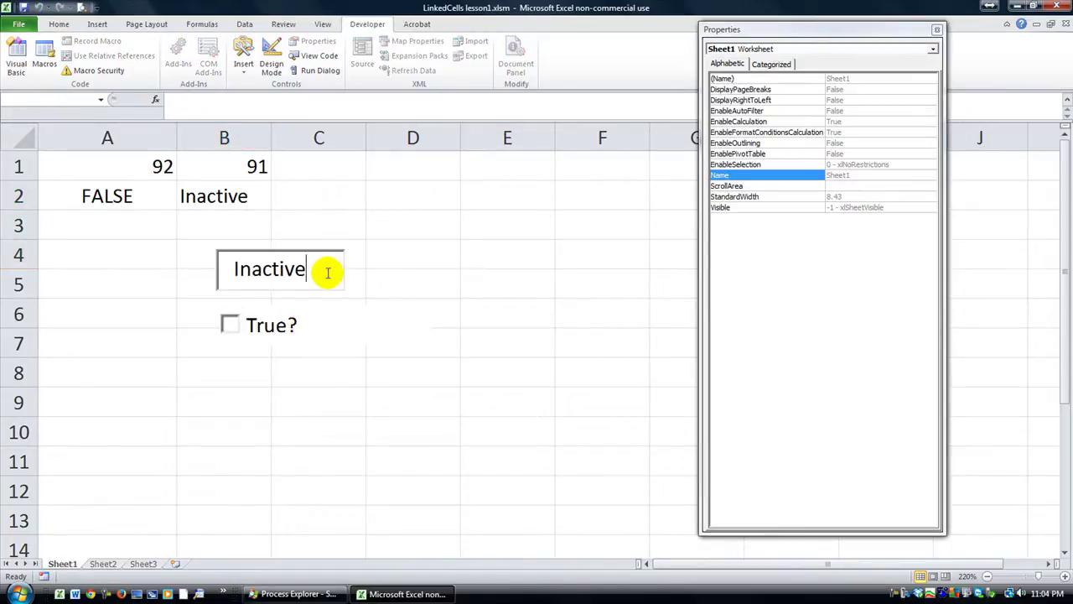
click(257, 198)
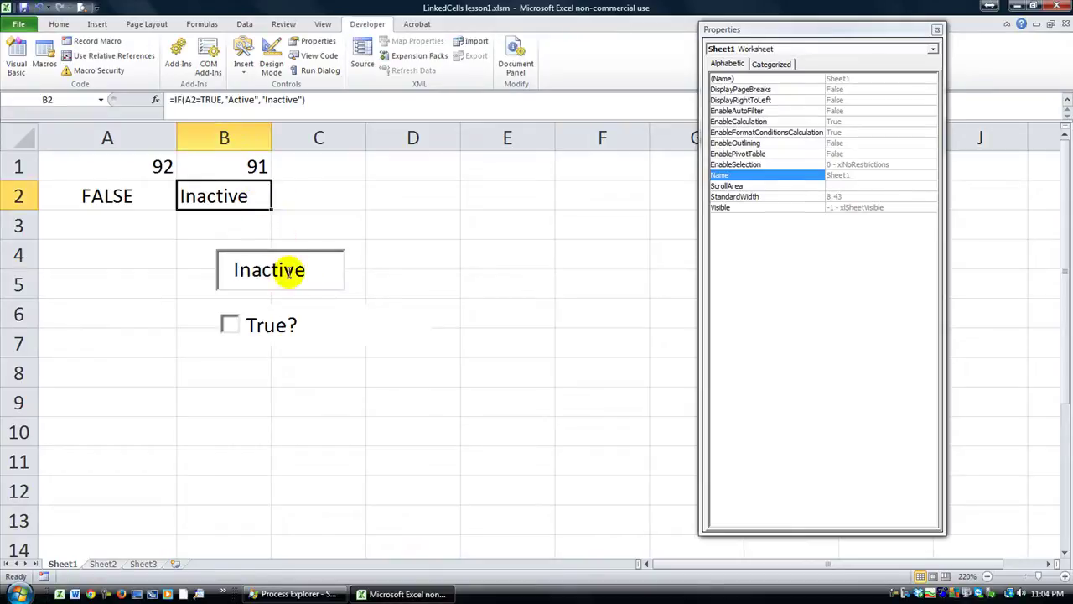
click(426, 260)
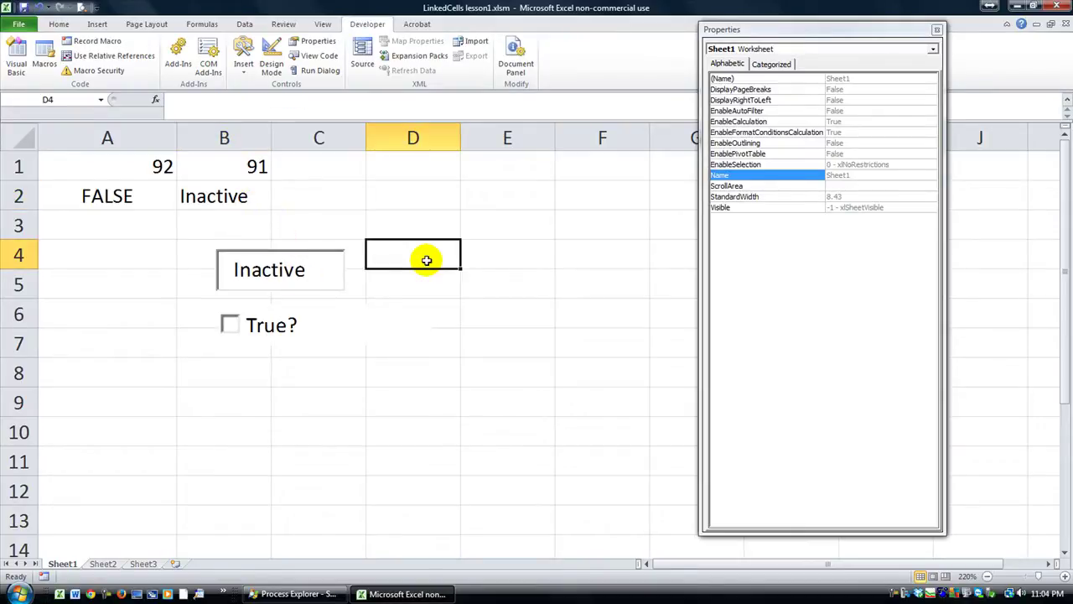